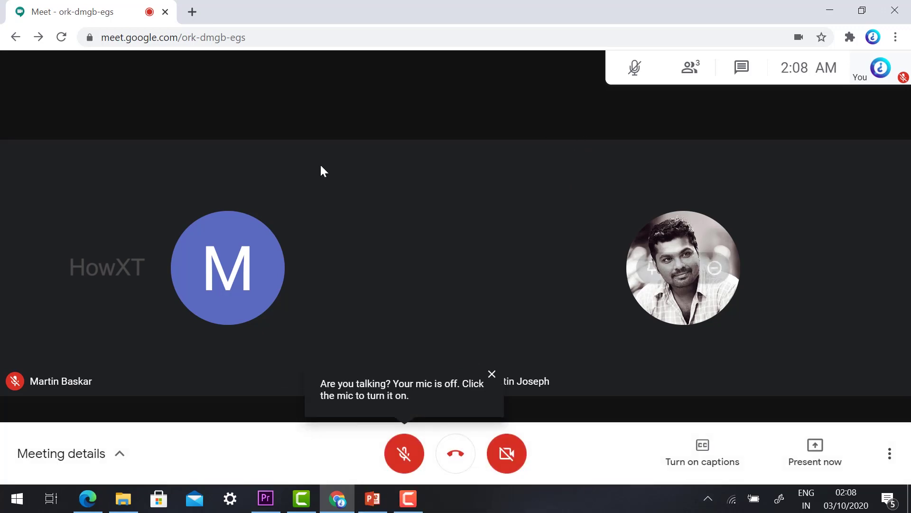
Step: Check the three participants in the Meet call, then open a new browser tab
{"action": "left_click", "coordinate": [690, 71]}
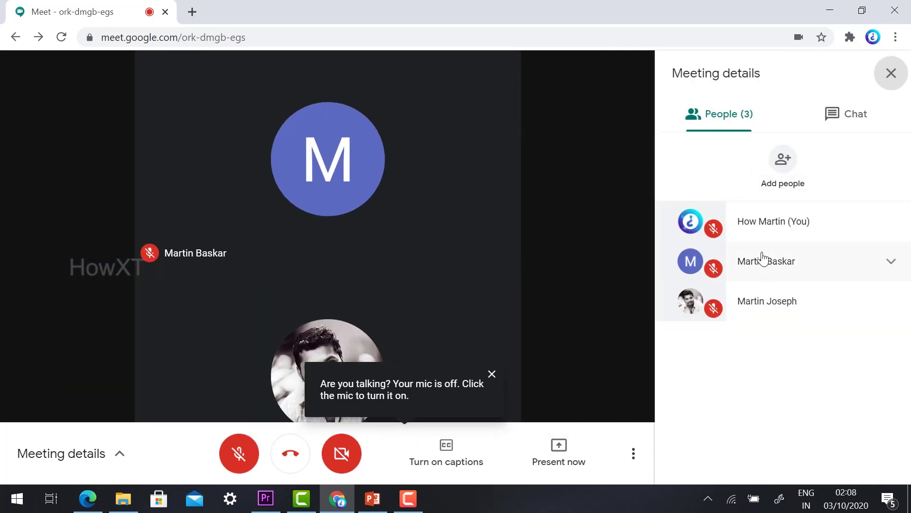
{"action": "left_click", "coordinate": [902, 77]}
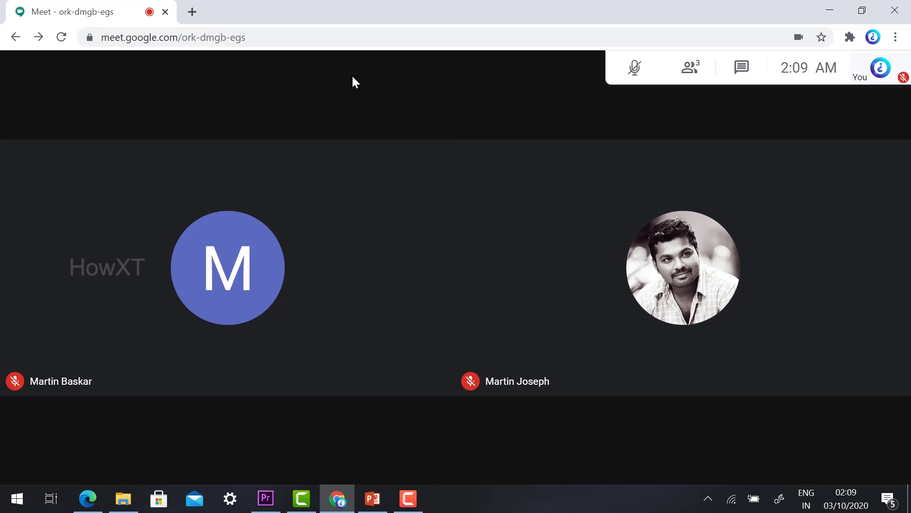
{"action": "left_click", "coordinate": [191, 11]}
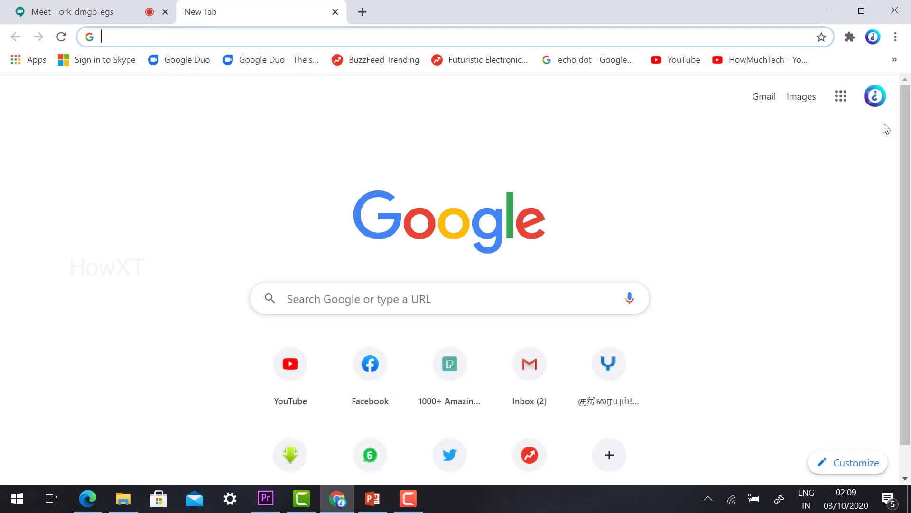
Step: Launch Google Slides from the apps grid and open the 'Your big idea' presentation
{"action": "left_click", "coordinate": [840, 97]}
{"action": "scroll", "coordinate": [762, 299], "scroll_direction": "down", "scroll_amount": 5}
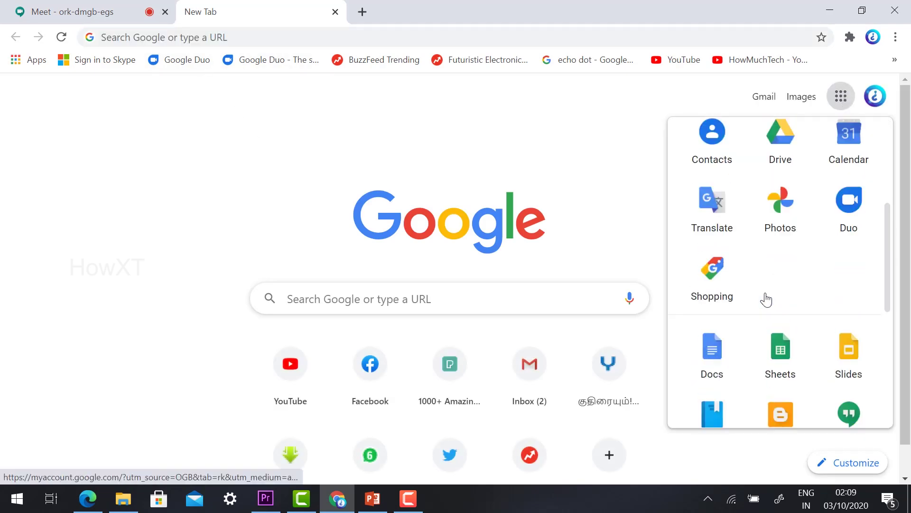
{"action": "left_click", "coordinate": [845, 304]}
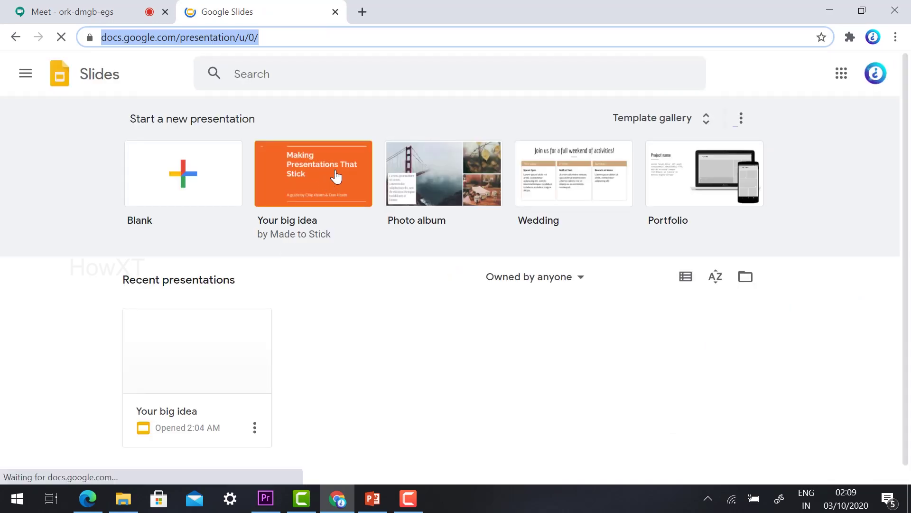
{"action": "left_click", "coordinate": [322, 177]}
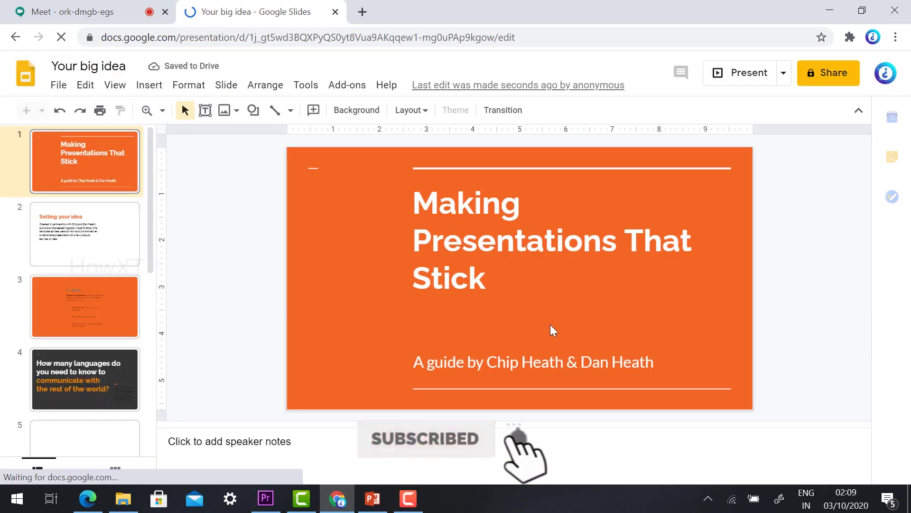
Step: Share your entire screen with the Meet call, then return to the 'Your big idea' tab
{"action": "left_click", "coordinate": [144, 24]}
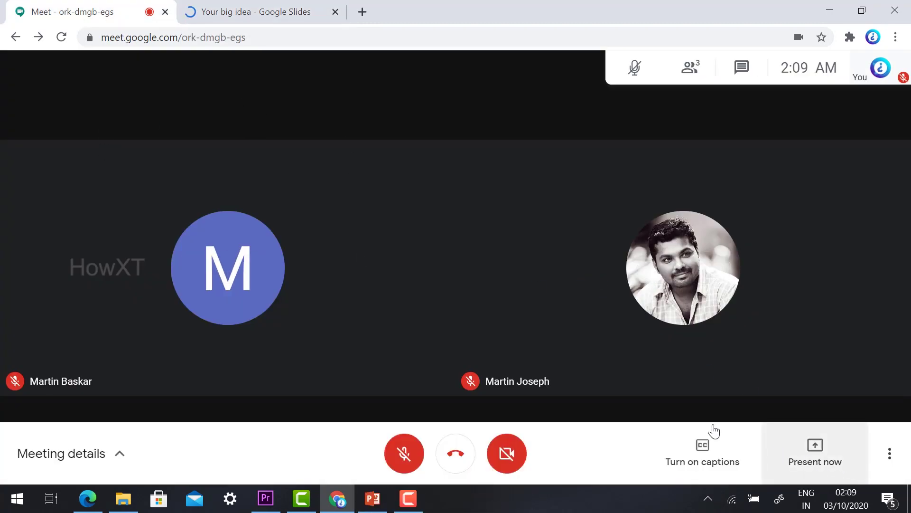
{"action": "left_click", "coordinate": [810, 455]}
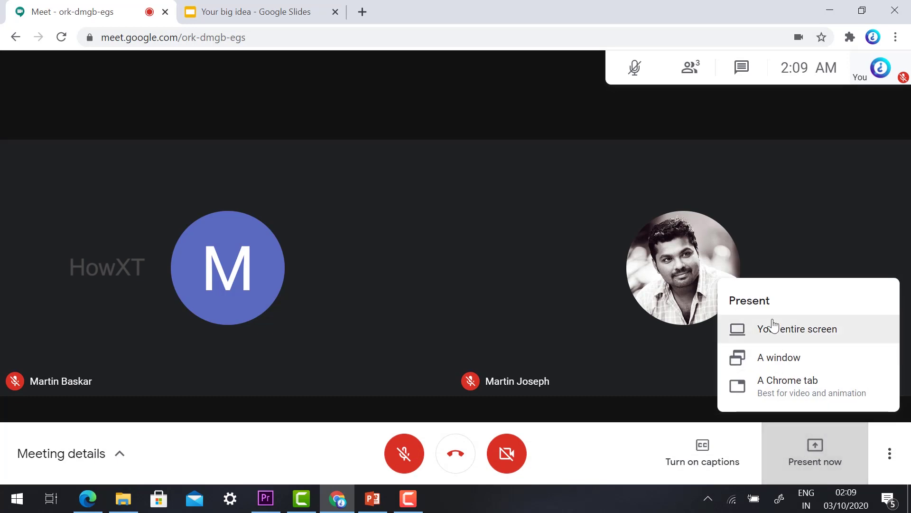
{"action": "left_click", "coordinate": [796, 331]}
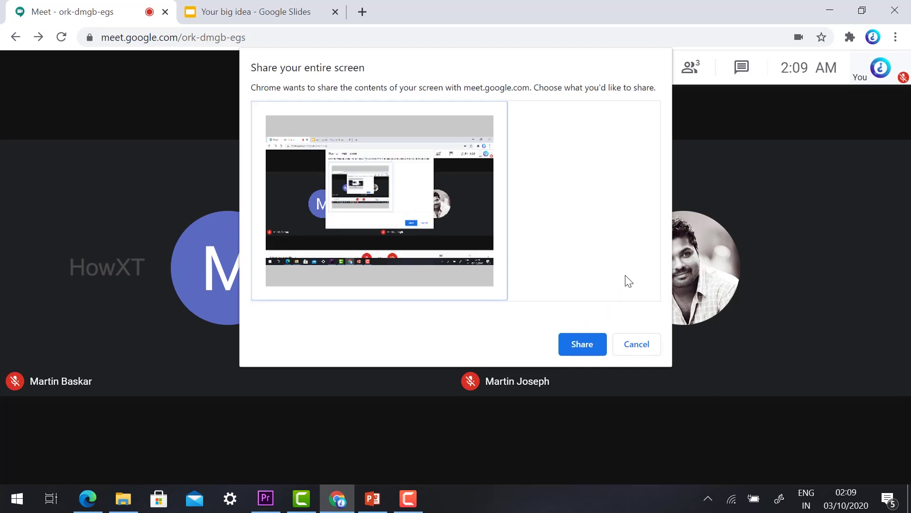
{"action": "left_click", "coordinate": [582, 344]}
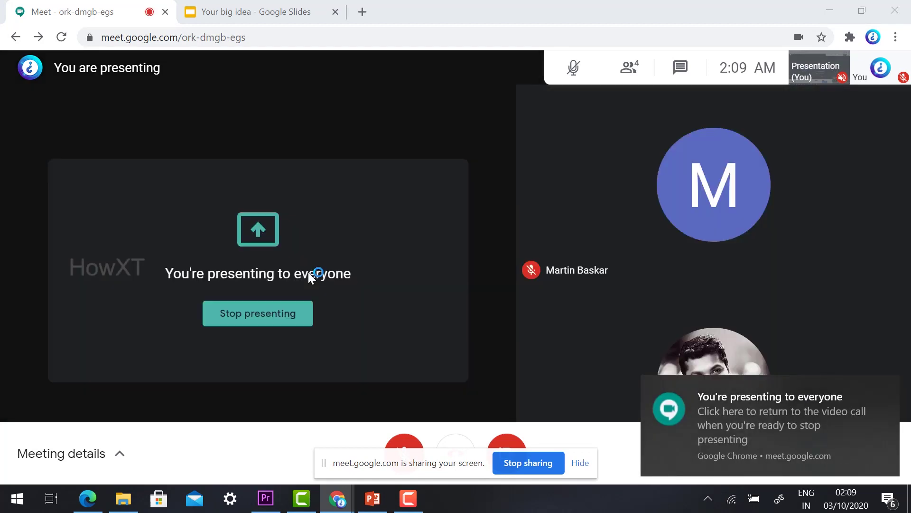
{"action": "left_click", "coordinate": [272, 11]}
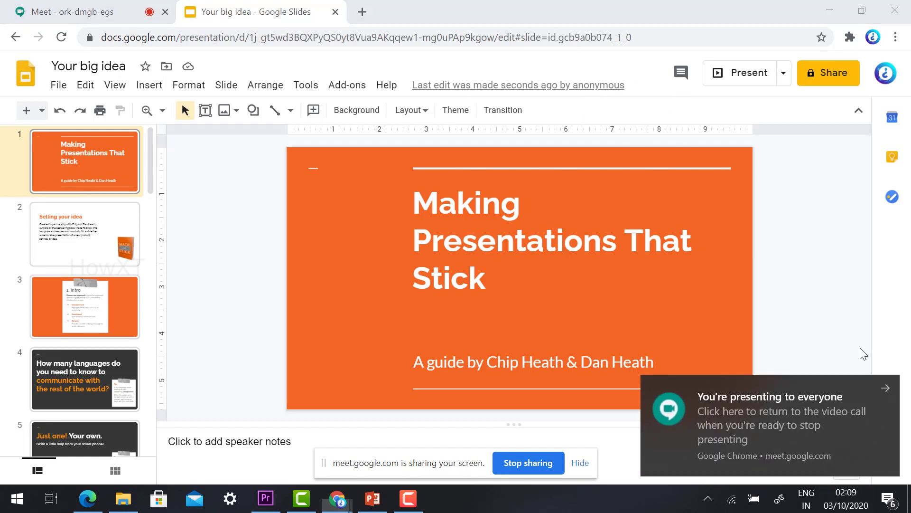
Step: Run the deck full screen, advance to the '1. Intro' slide, then exit the slideshow
{"action": "left_click", "coordinate": [731, 72]}
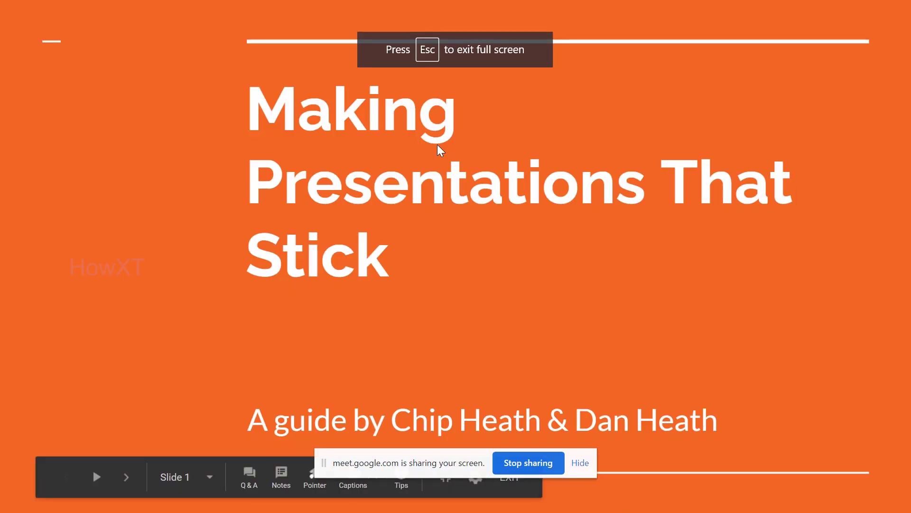
{"action": "key", "text": "Right"}
{"action": "key", "text": "Right"}
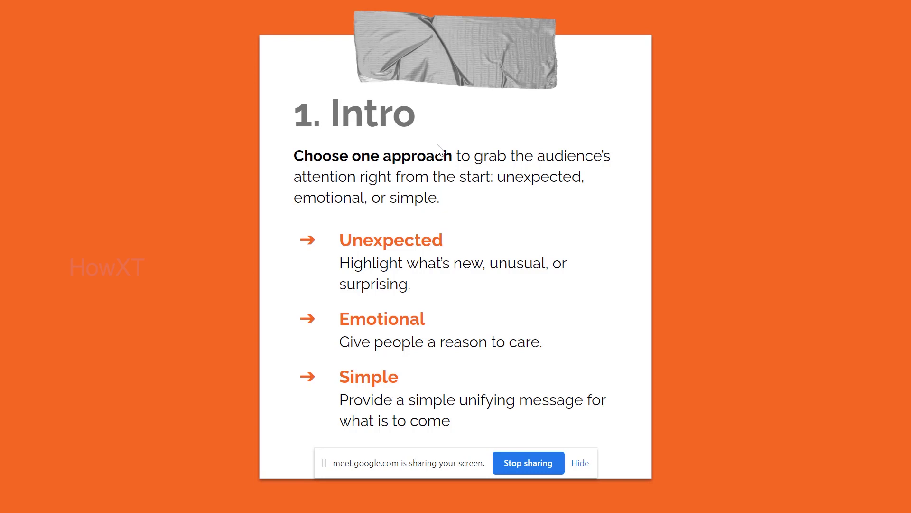
{"action": "key", "text": "Escape"}
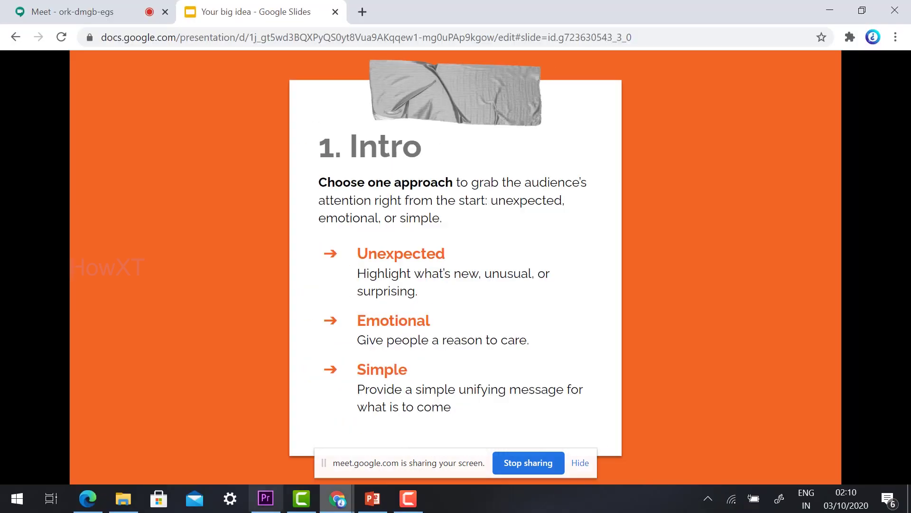
Step: In a new tab, search 'chrome extensions' and open the Chrome Web Store
{"action": "left_click", "coordinate": [361, 13]}
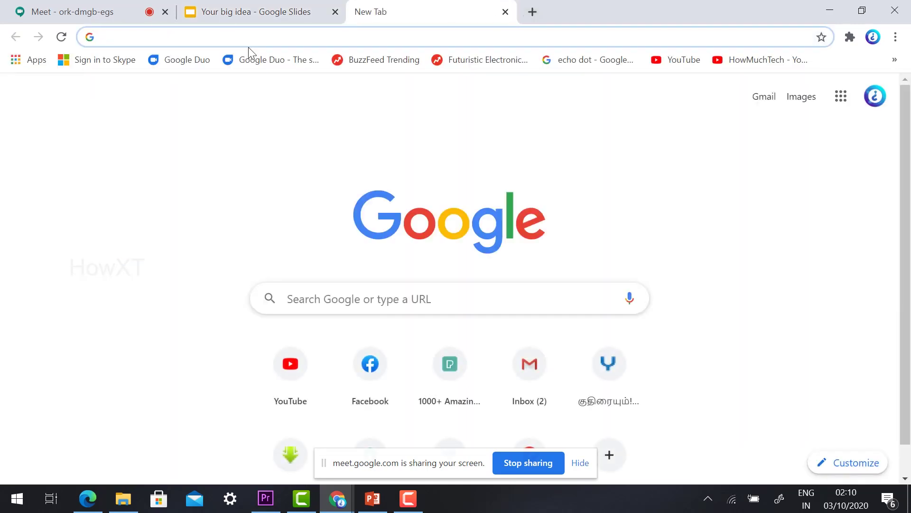
{"action": "type", "text": "chord extensions"}
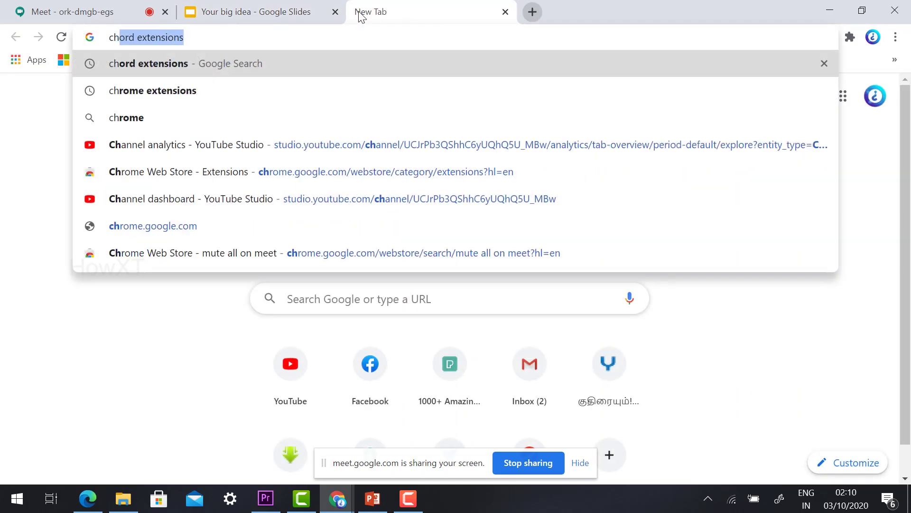
{"action": "key", "text": "Down"}
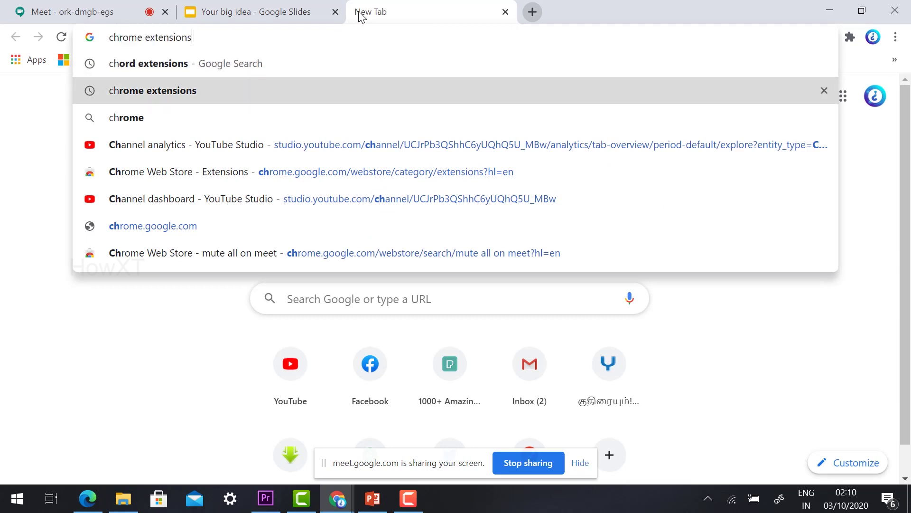
{"action": "key", "text": "Return"}
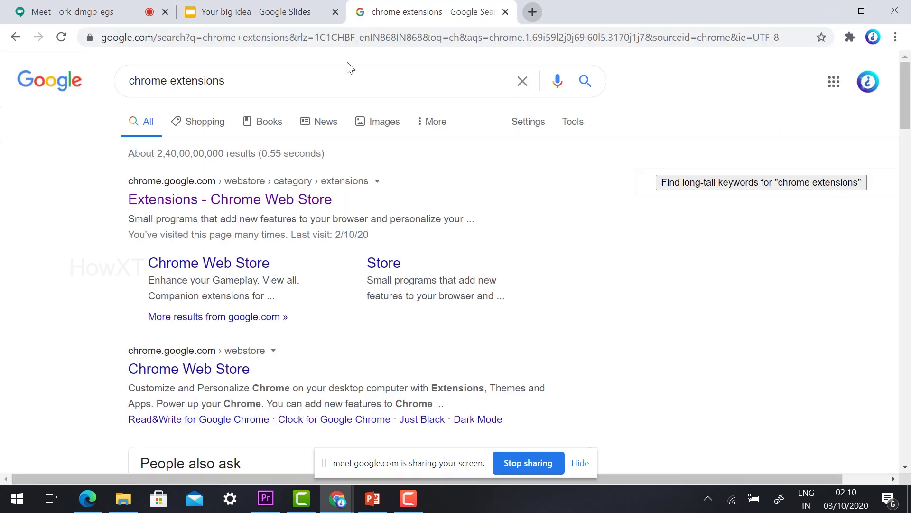
{"action": "left_click", "coordinate": [218, 210]}
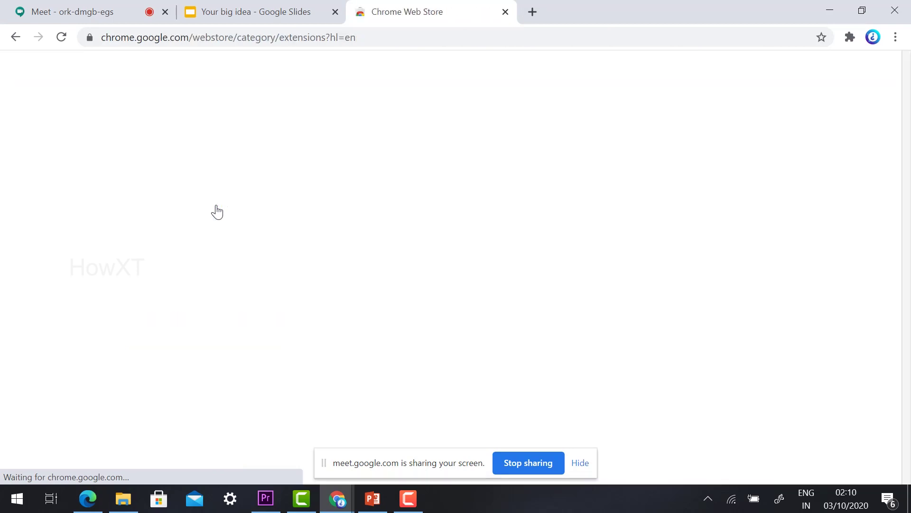
Step: Search the store for 'dualless', stop the screen share, and open the Dualless listing
{"action": "left_click", "coordinate": [82, 127]}
{"action": "type", "text": "dualle"}
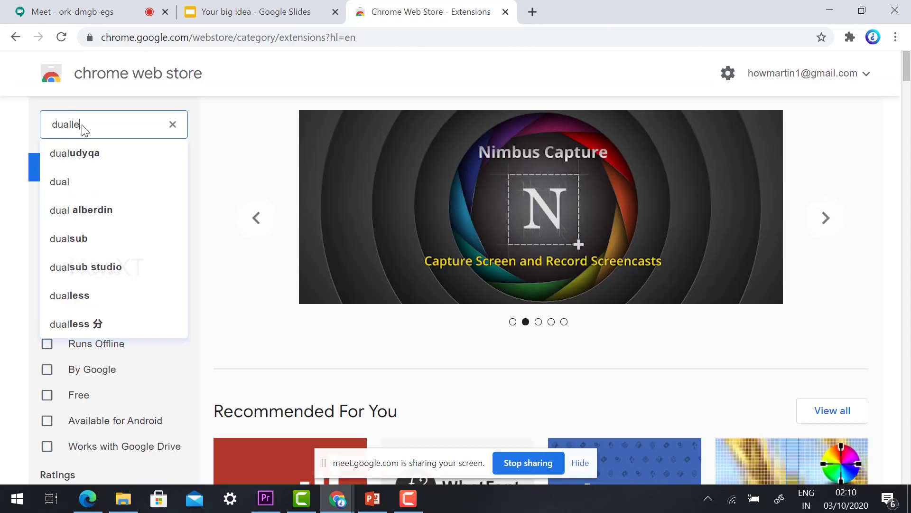
{"action": "type", "text": "e"}
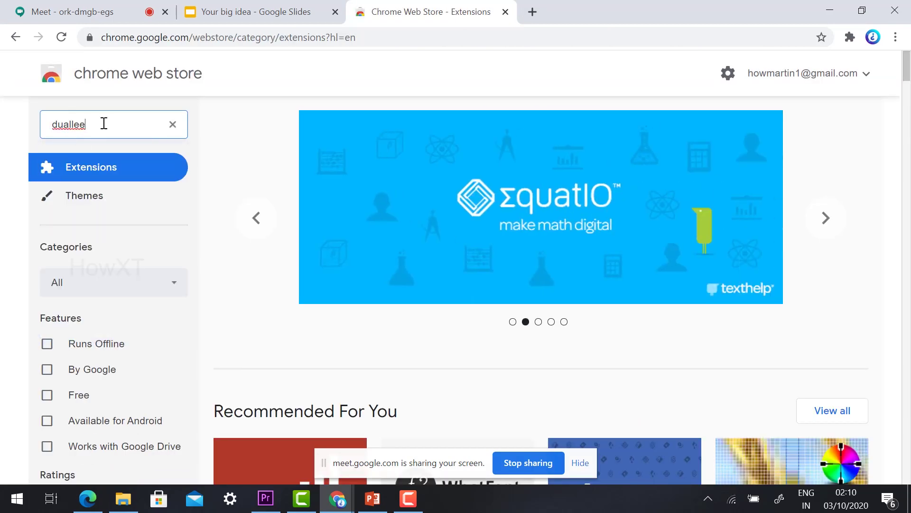
{"action": "key", "text": "BackSpace"}
{"action": "type", "text": "ss"}
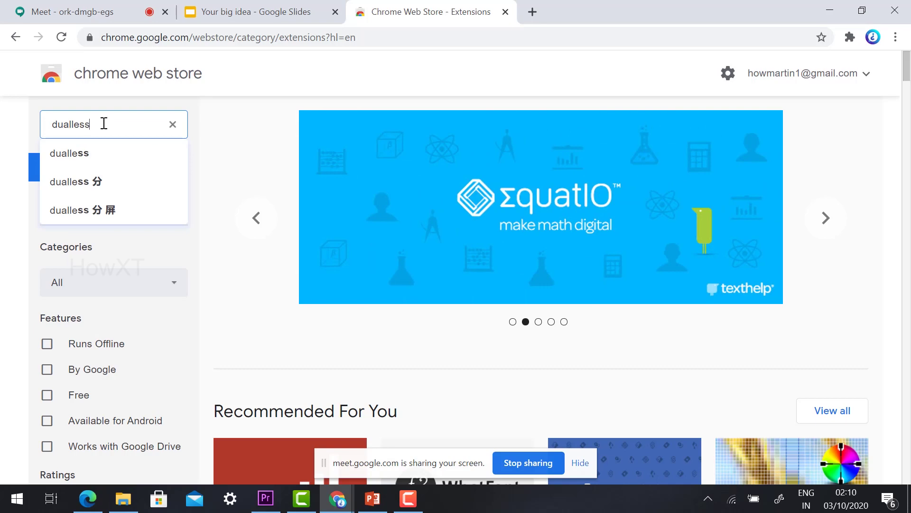
{"action": "left_click", "coordinate": [60, 159]}
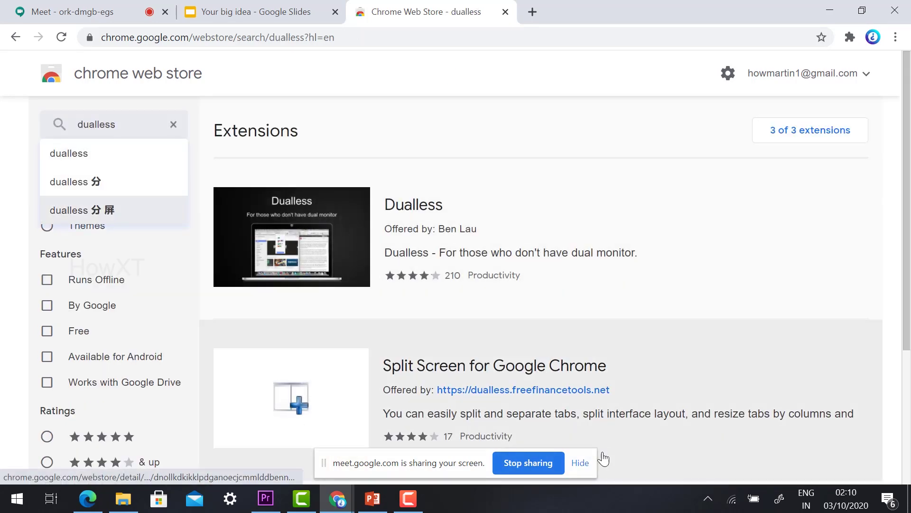
{"action": "left_click", "coordinate": [521, 459]}
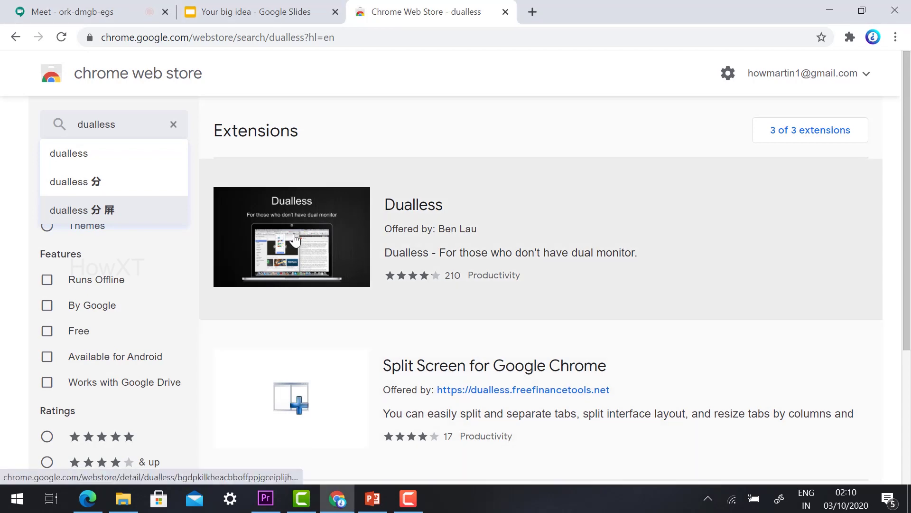
{"action": "left_click", "coordinate": [294, 239]}
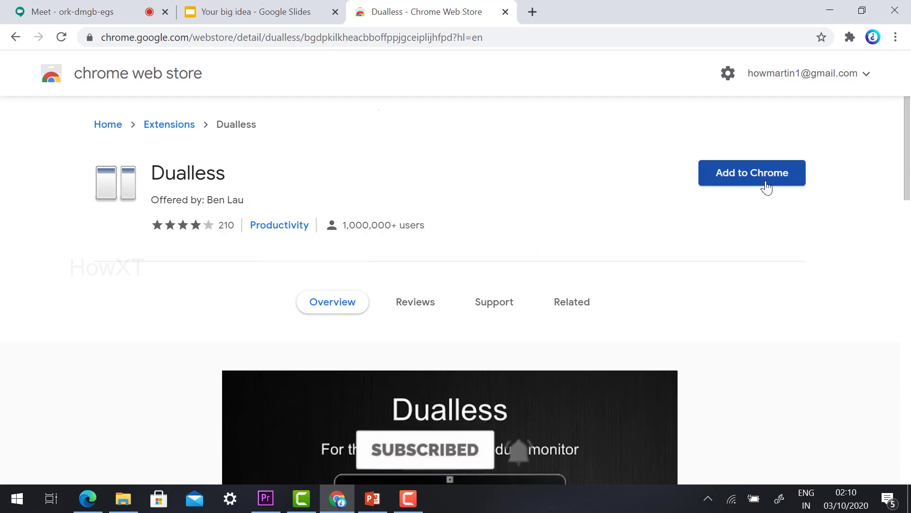
Step: Add the Dualless extension to Chrome and dismiss the added notice
{"action": "left_click", "coordinate": [747, 175]}
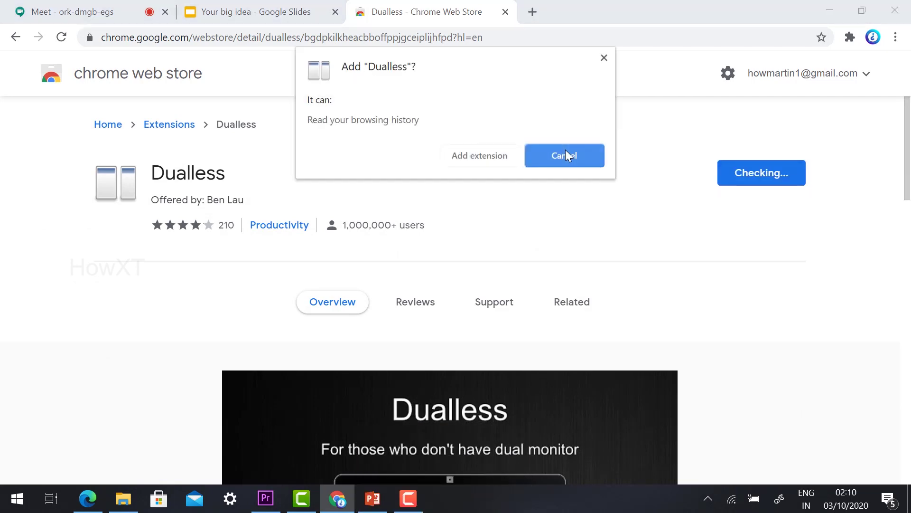
{"action": "left_click", "coordinate": [471, 155]}
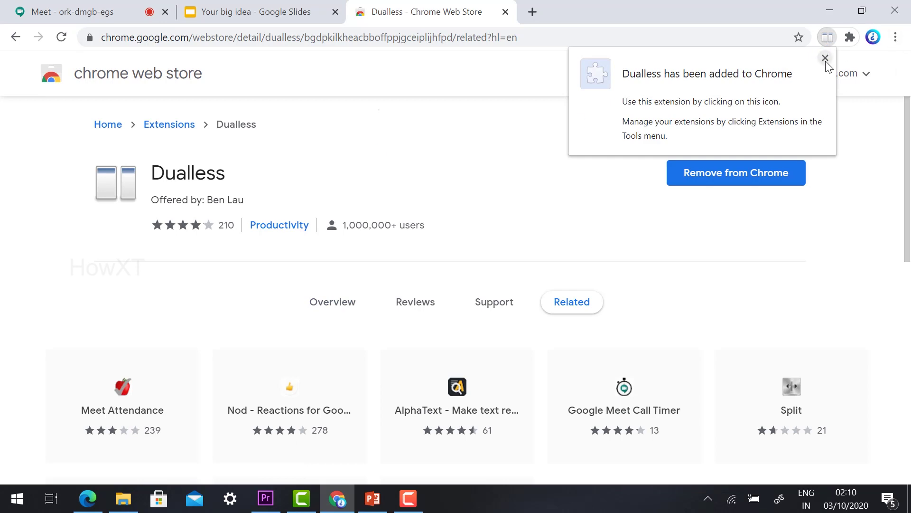
{"action": "left_click", "coordinate": [826, 58]}
Step: Check Dualless in the Extensions menu, close its layout popup, and return to the Meet tab
{"action": "left_click", "coordinate": [850, 38]}
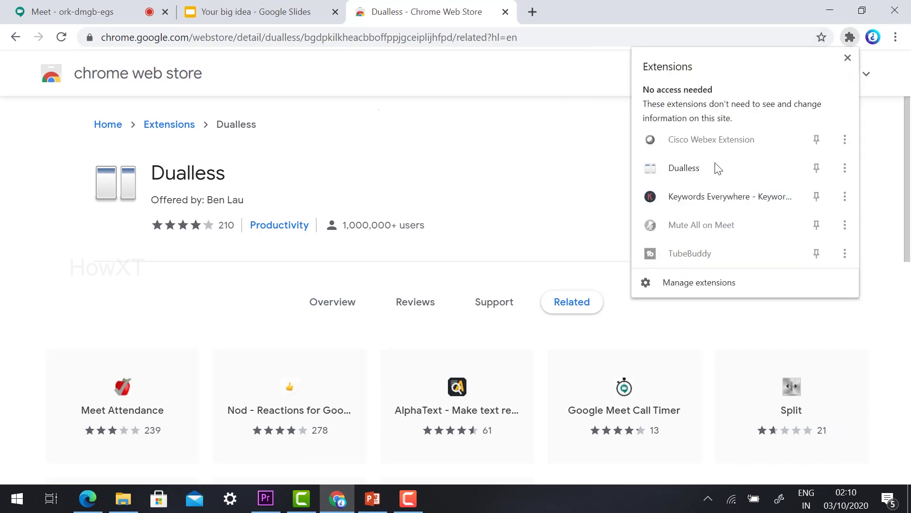
{"action": "left_click", "coordinate": [702, 171]}
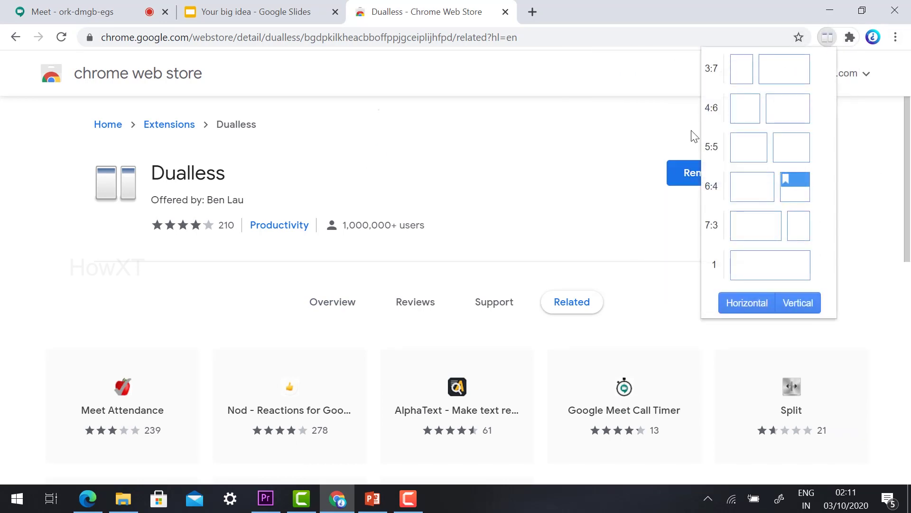
{"action": "left_click", "coordinate": [546, 78]}
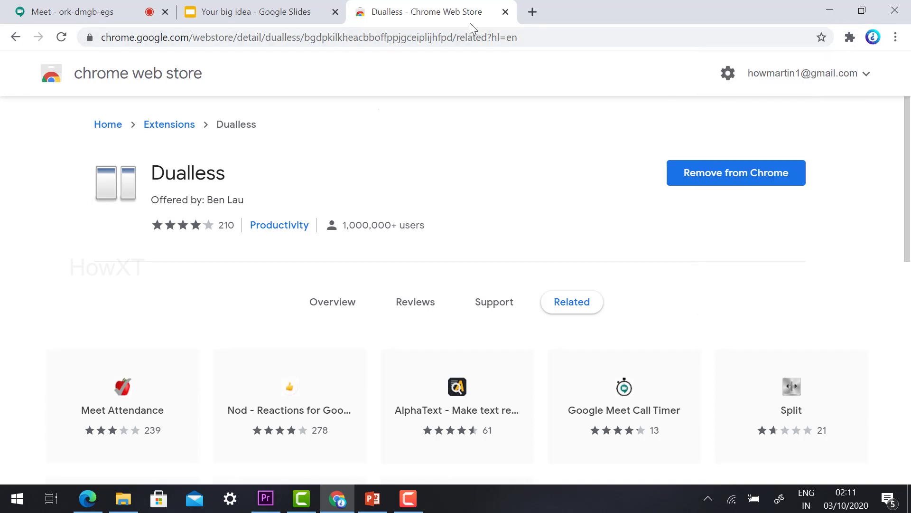
{"action": "left_click", "coordinate": [74, 6]}
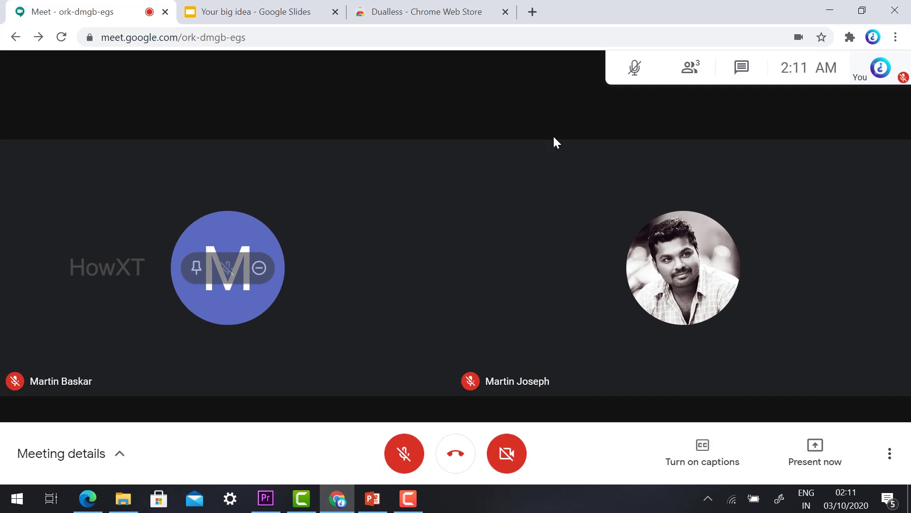
Step: Use Dualless to split Meet and Slides 5:5, then try a 7:3 split
{"action": "left_click", "coordinate": [851, 37]}
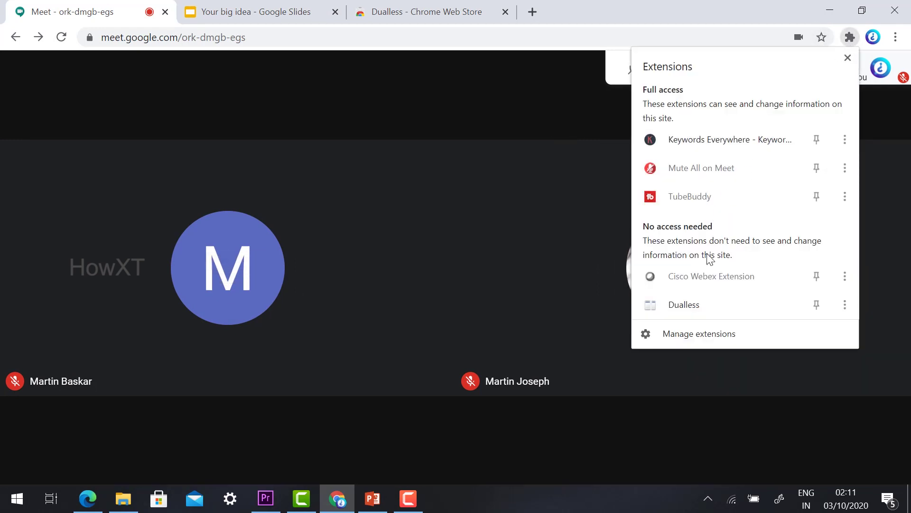
{"action": "left_click", "coordinate": [684, 304]}
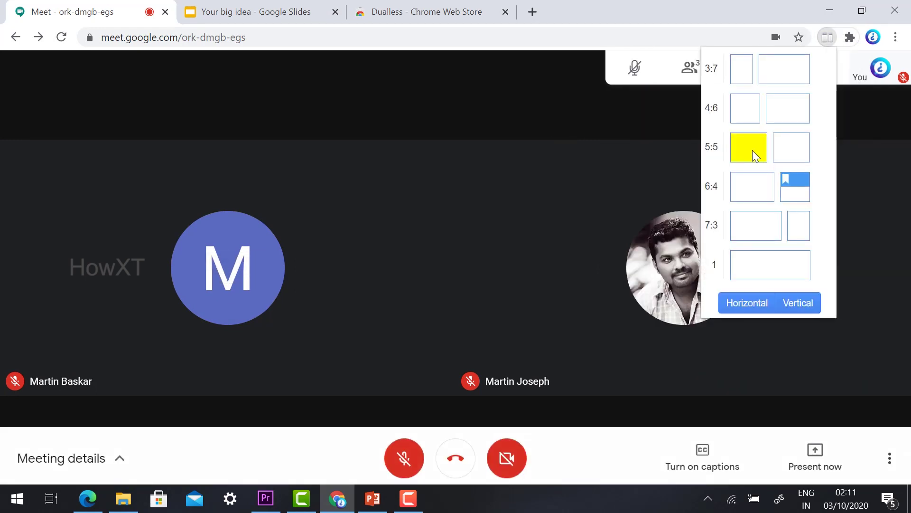
{"action": "left_click", "coordinate": [752, 150]}
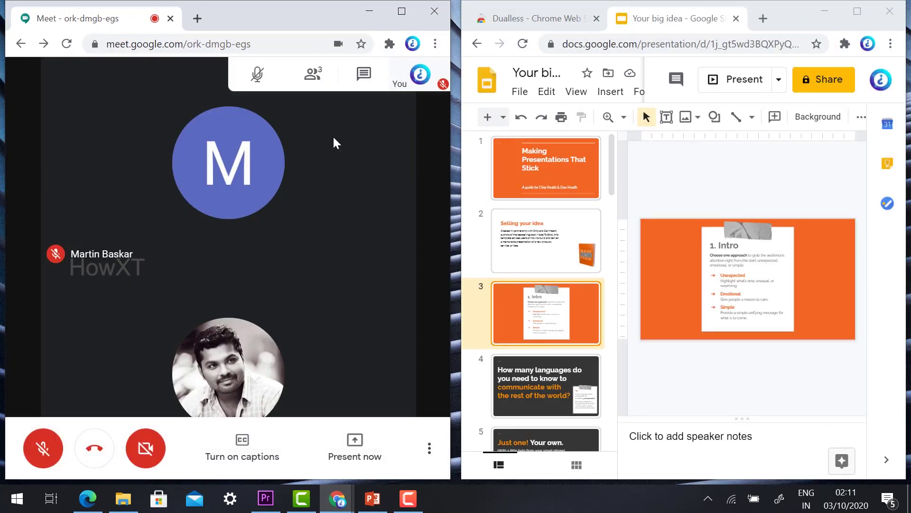
{"action": "mouse_move", "coordinate": [404, 141]}
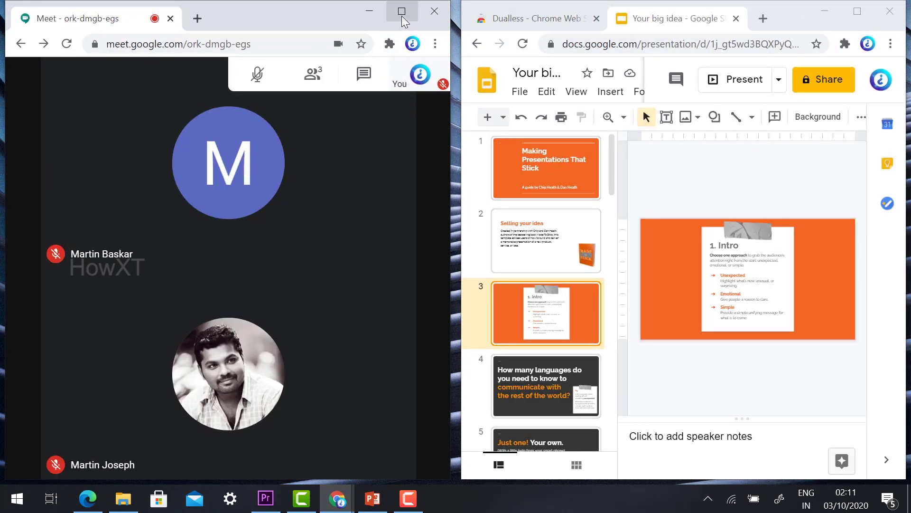
{"action": "left_click", "coordinate": [390, 44]}
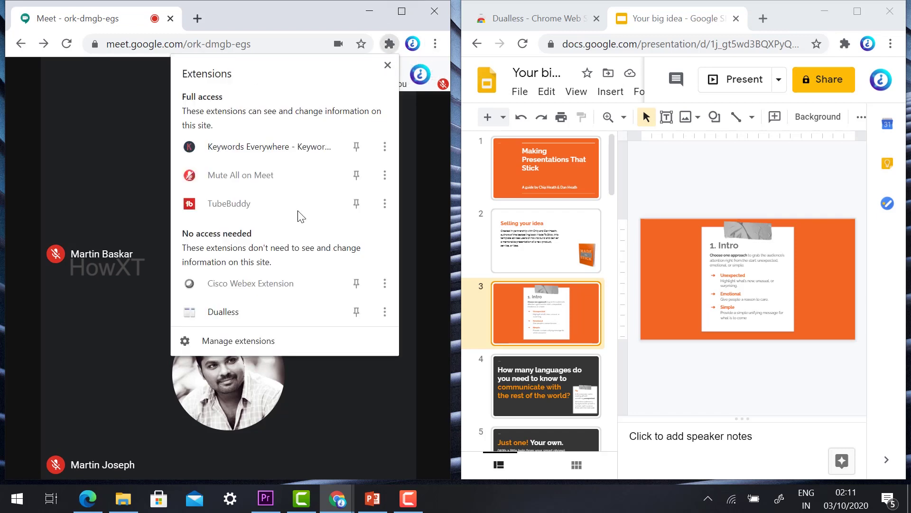
{"action": "left_click", "coordinate": [230, 312]}
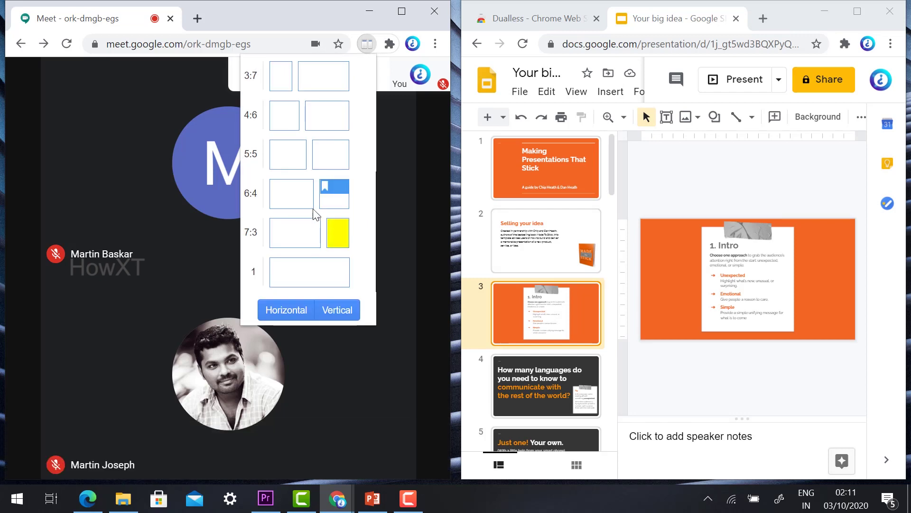
{"action": "left_click", "coordinate": [296, 241]}
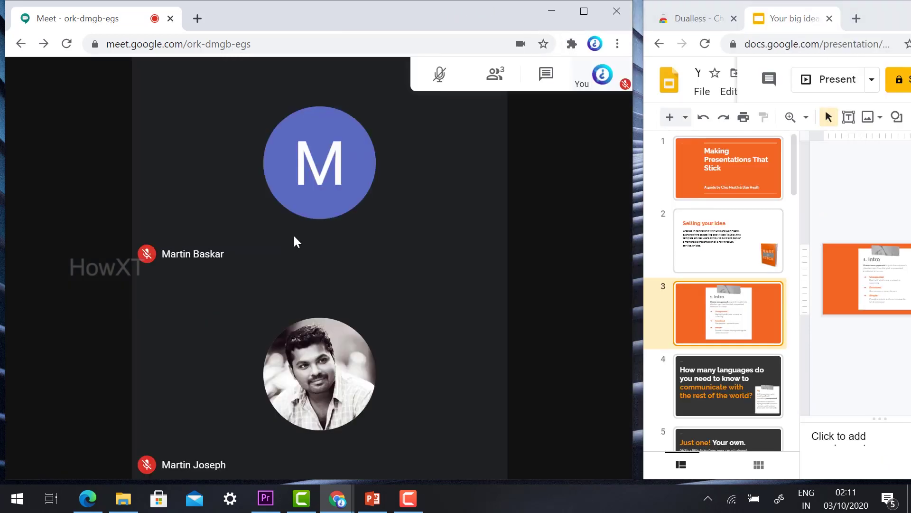
Step: Resize the windows to a 4:6 split with Meet narrower, then focus the Slides window
{"action": "left_click", "coordinate": [572, 43]}
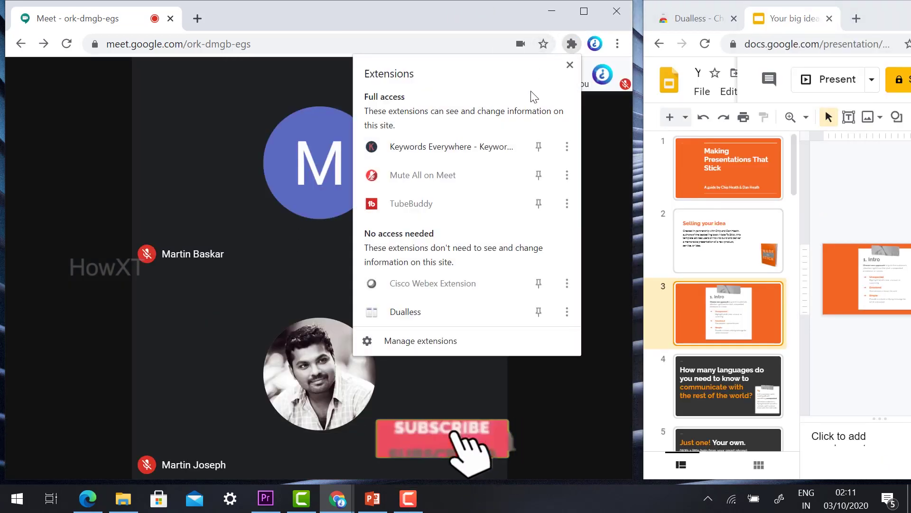
{"action": "left_click", "coordinate": [411, 311]}
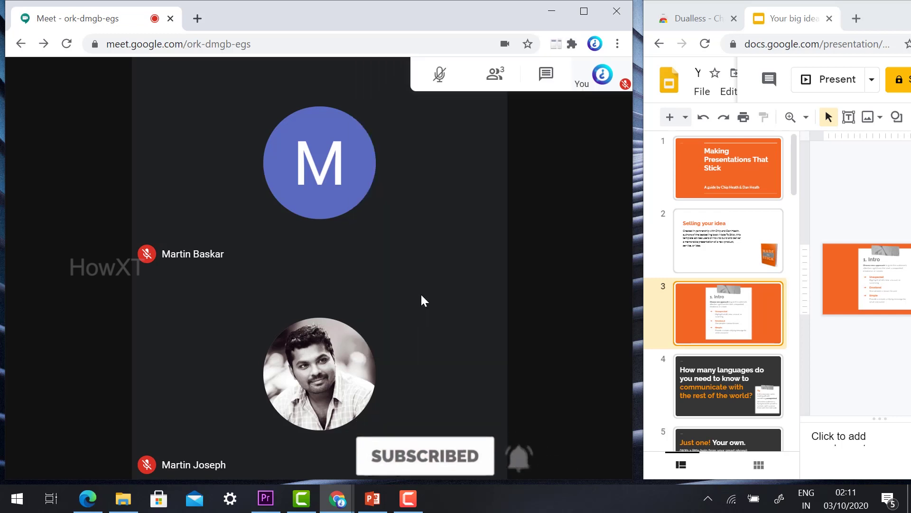
{"action": "left_click", "coordinate": [556, 44]}
{"action": "left_click", "coordinate": [479, 117]}
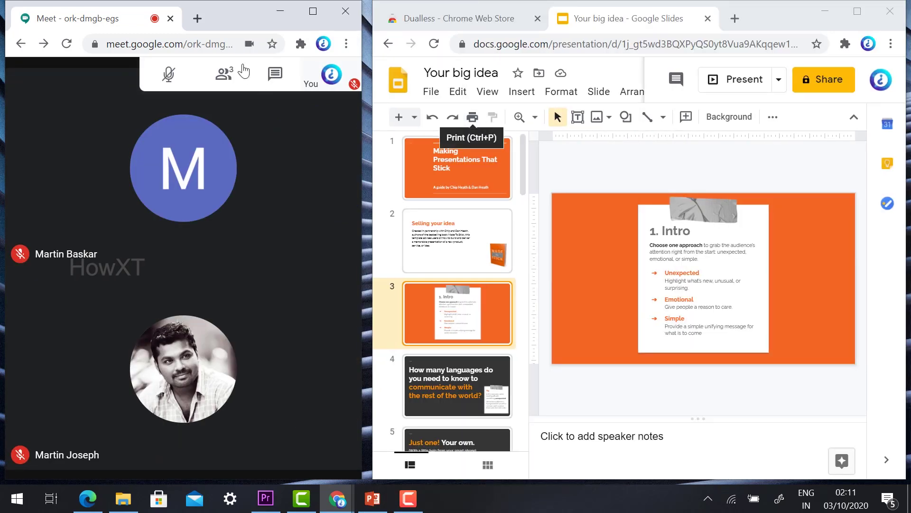
{"action": "mouse_move", "coordinate": [114, 109]}
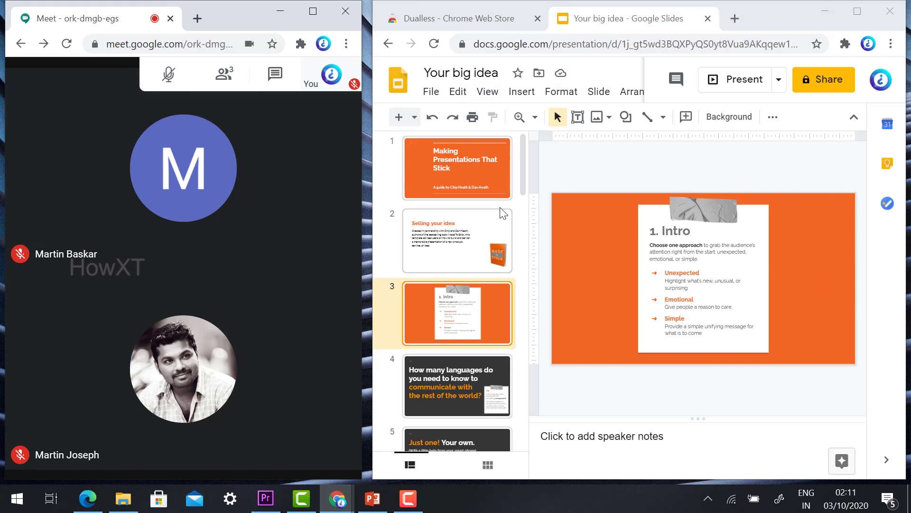
{"action": "left_click", "coordinate": [742, 86]}
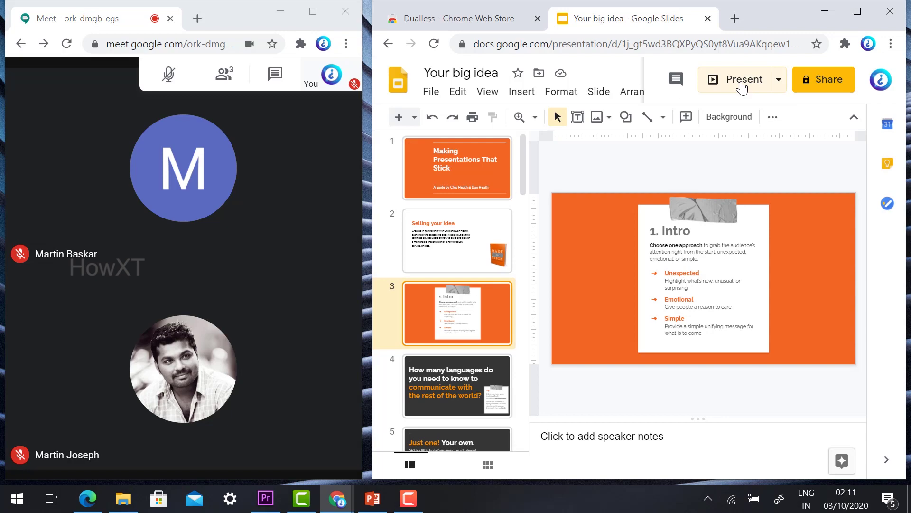
Step: Start and exit the slideshow, then share the entire screen with the Meet call again
{"action": "left_click", "coordinate": [742, 87]}
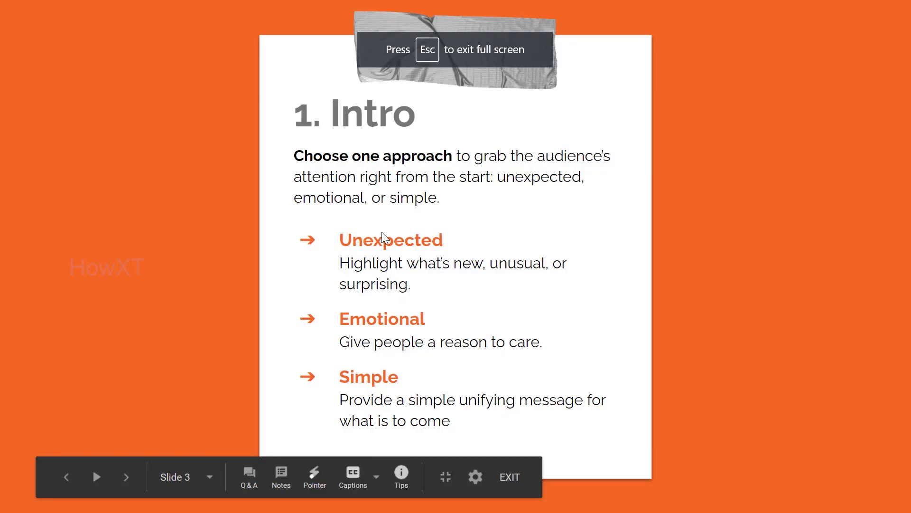
{"action": "key", "text": "Escape"}
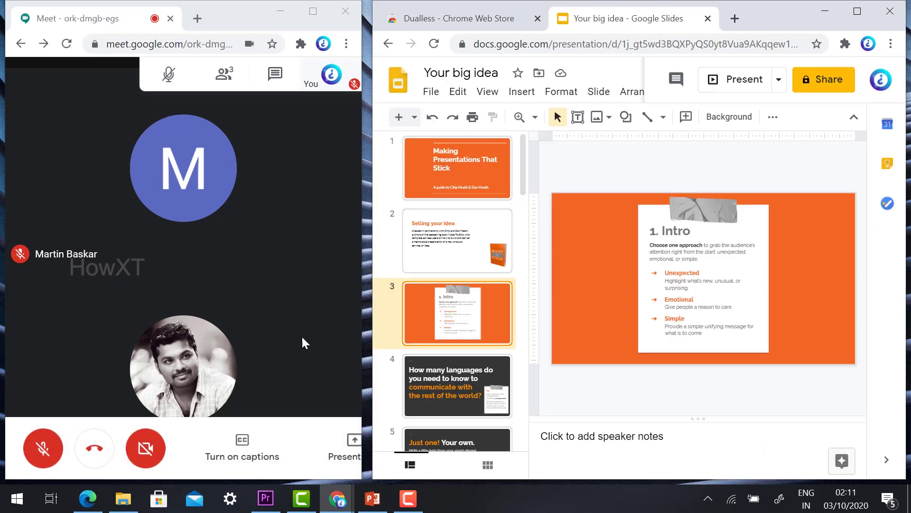
{"action": "left_click", "coordinate": [349, 448]}
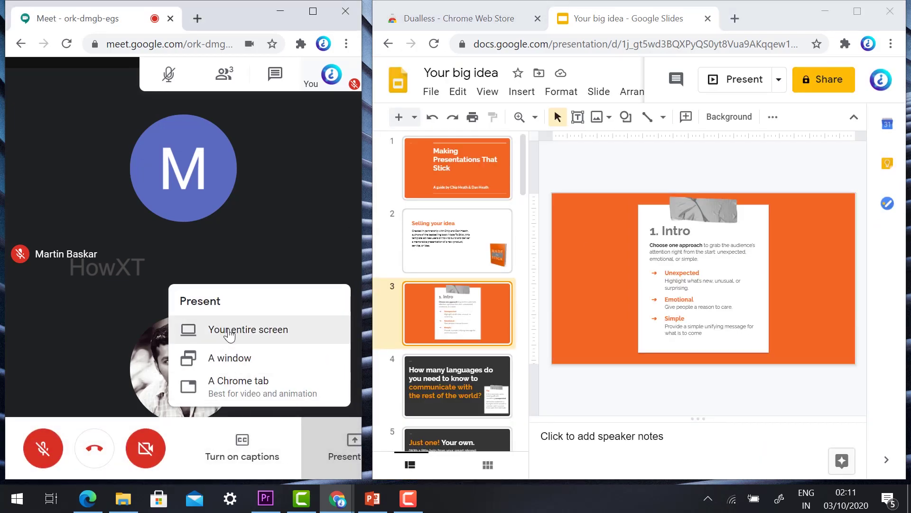
{"action": "left_click", "coordinate": [229, 332]}
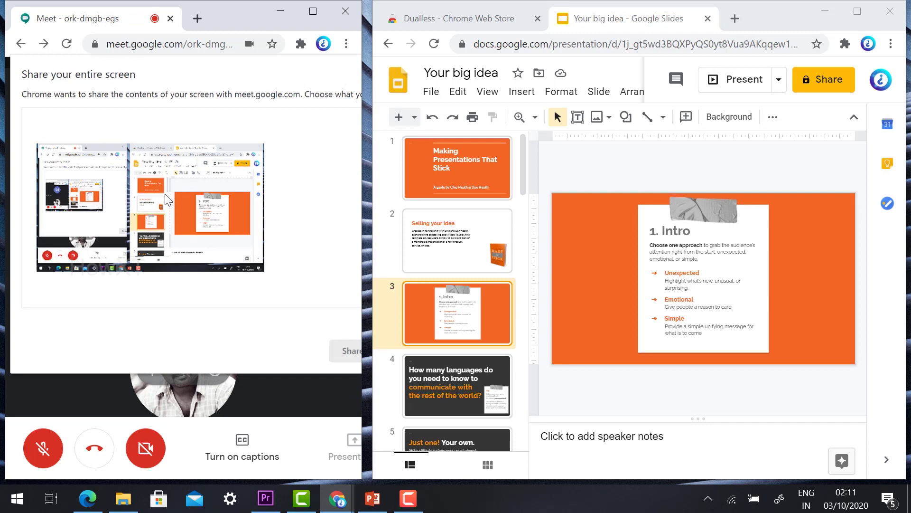
{"action": "left_click", "coordinate": [130, 199]}
{"action": "left_click", "coordinate": [348, 354]}
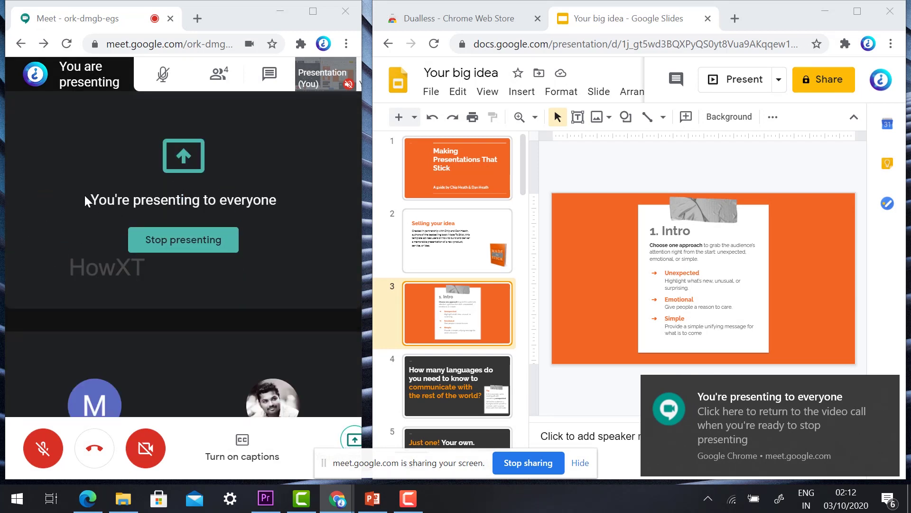
Step: Start the 'Your big idea' slideshow, hide the sharing notice, and keep it playing in its window
{"action": "left_click", "coordinate": [744, 88]}
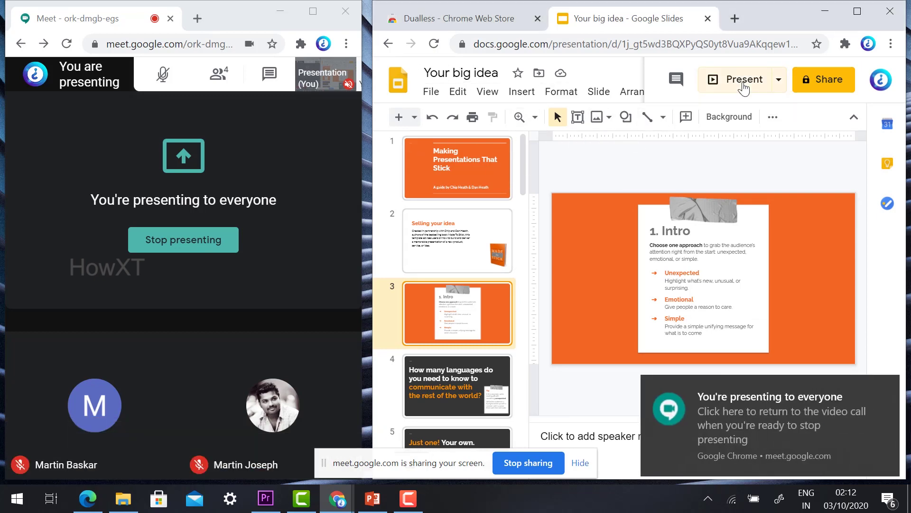
{"action": "left_click", "coordinate": [744, 86]}
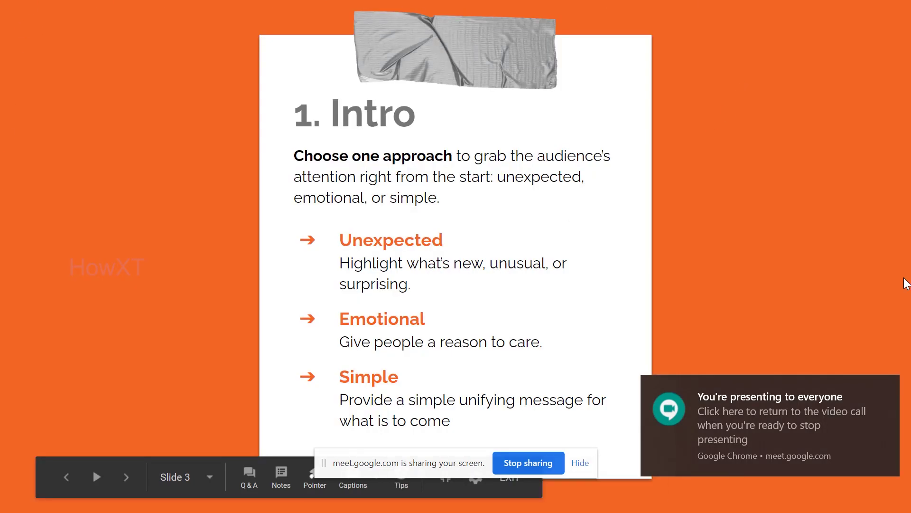
{"action": "left_click", "coordinate": [580, 463]}
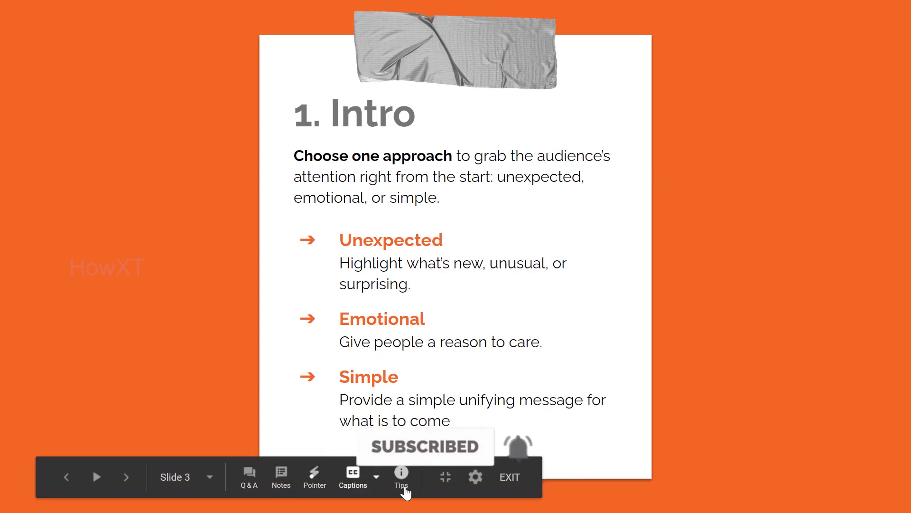
{"action": "left_click", "coordinate": [445, 478]}
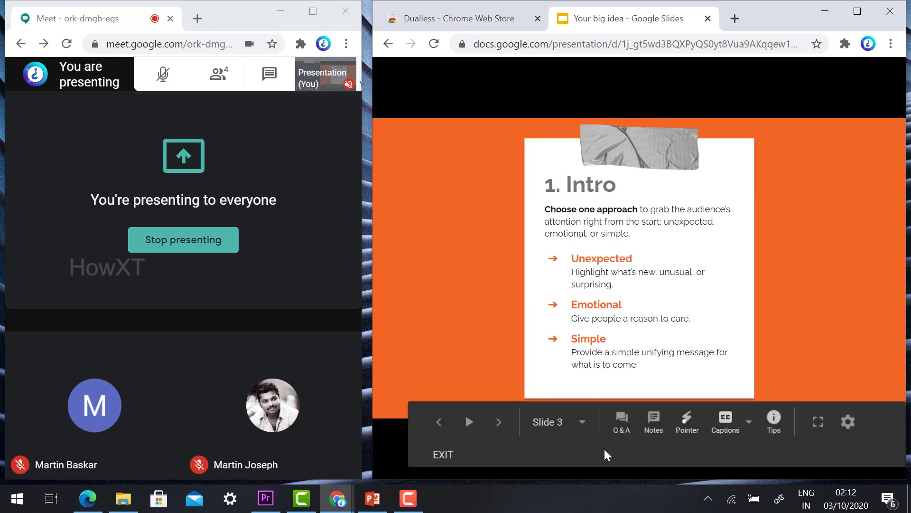
Step: Advance the slideshow past 'Just one! Your own.' to '2. Examples', briefly checking participants
{"action": "left_click", "coordinate": [499, 422]}
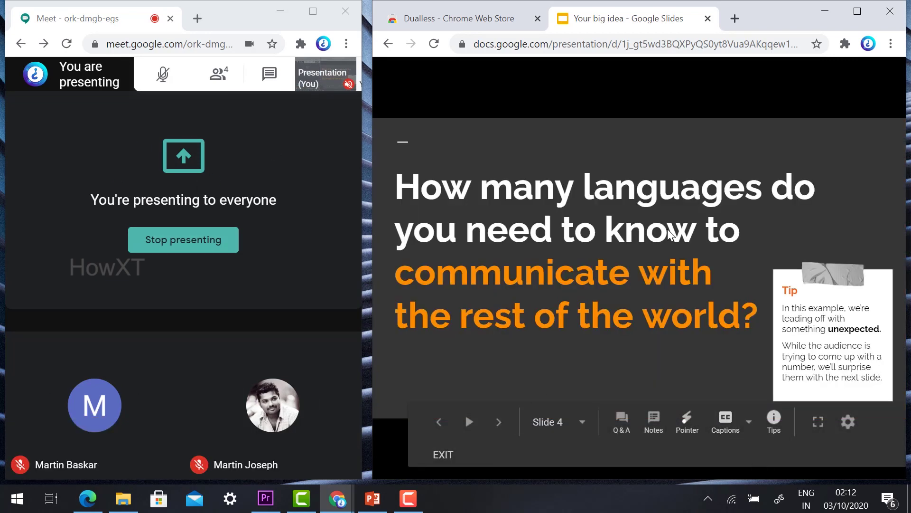
{"action": "left_click", "coordinate": [669, 233]}
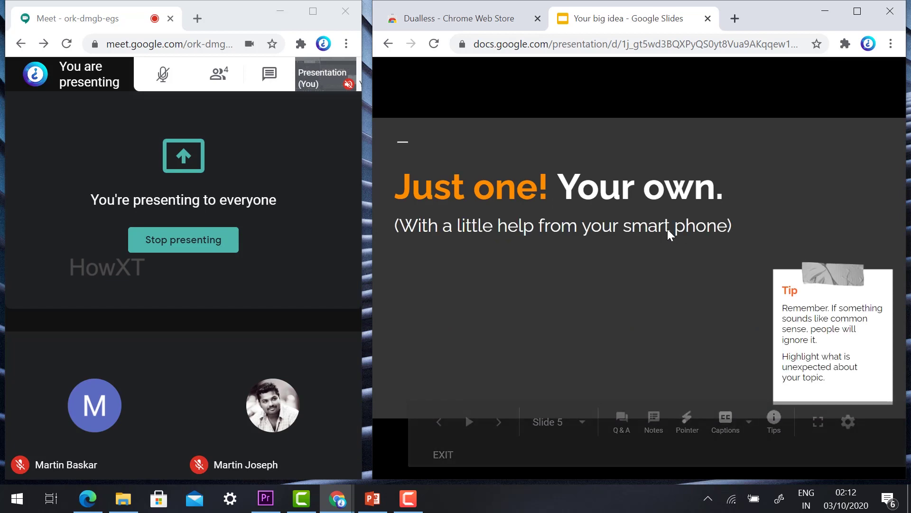
{"action": "left_click", "coordinate": [667, 229]}
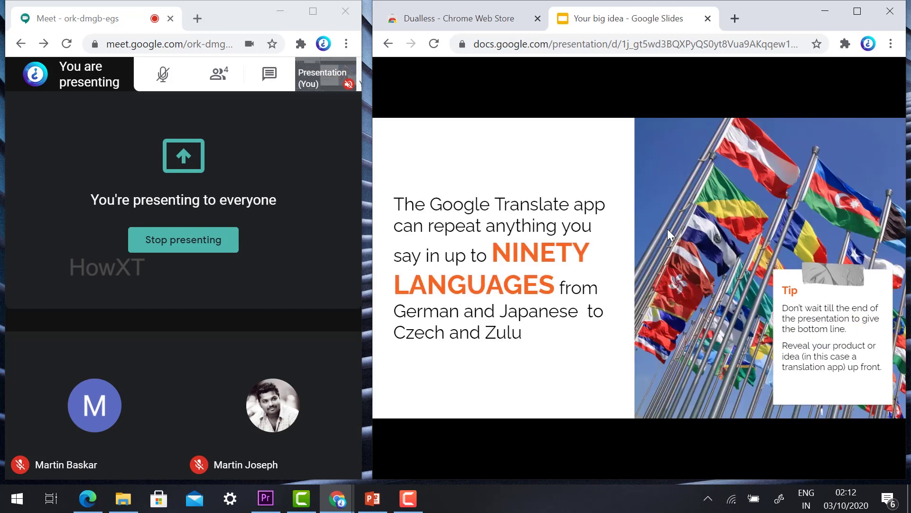
{"action": "mouse_move", "coordinate": [562, 400]}
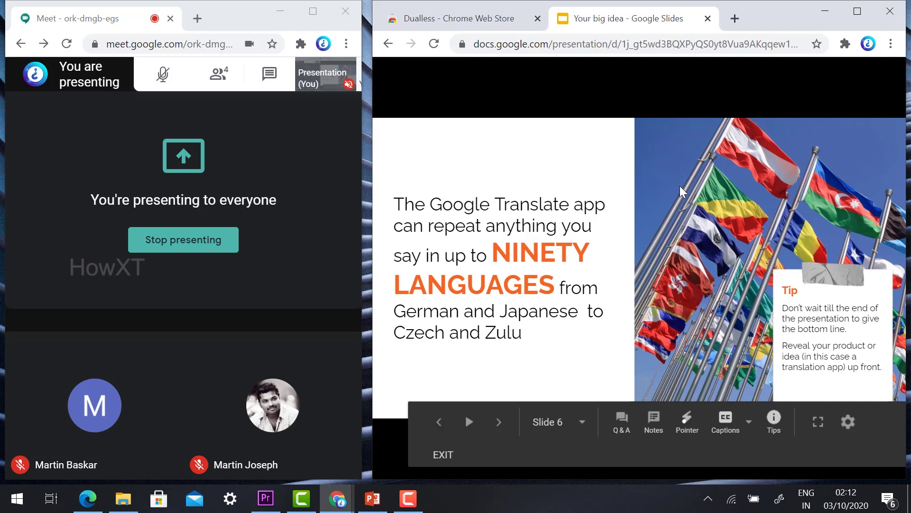
{"action": "mouse_move", "coordinate": [176, 86]}
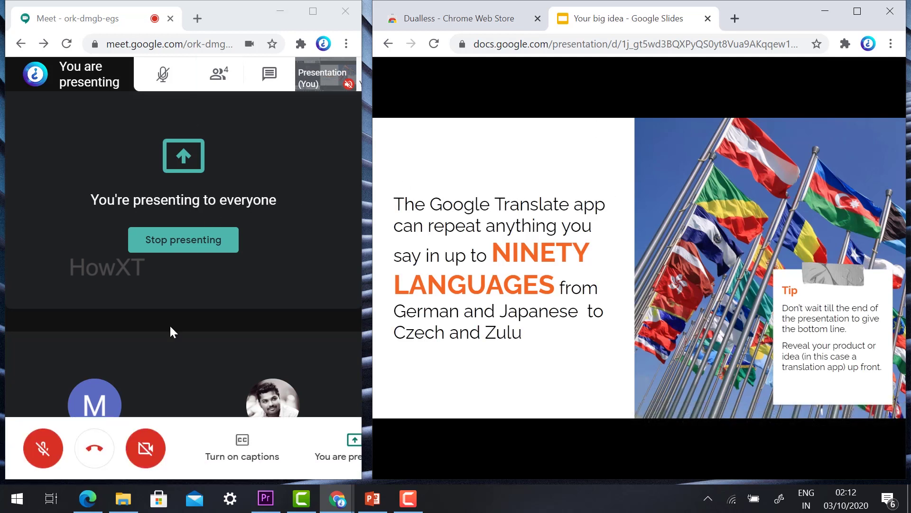
{"action": "left_click", "coordinate": [216, 86]}
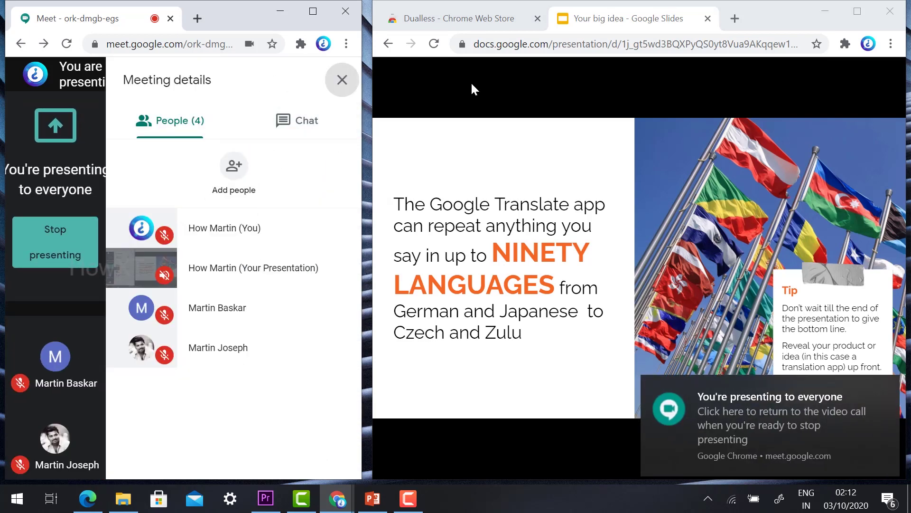
{"action": "left_click", "coordinate": [472, 81]}
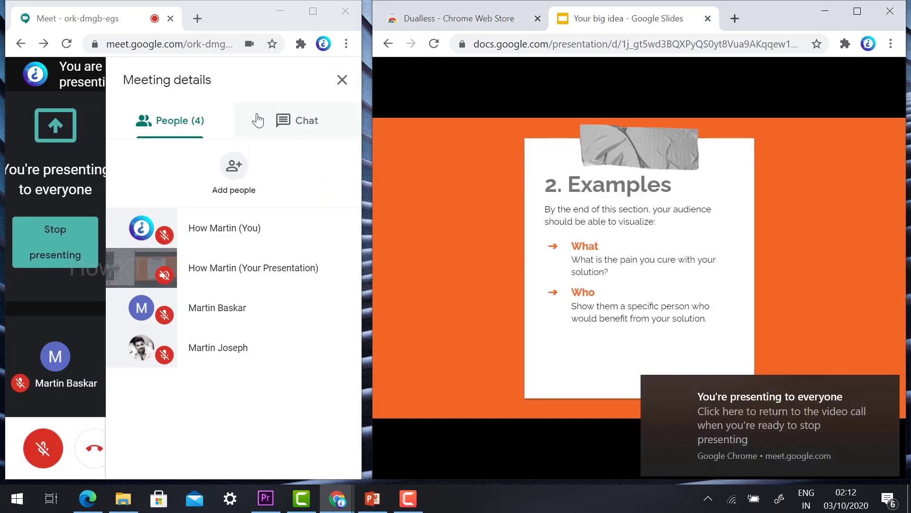
{"action": "left_click", "coordinate": [342, 80]}
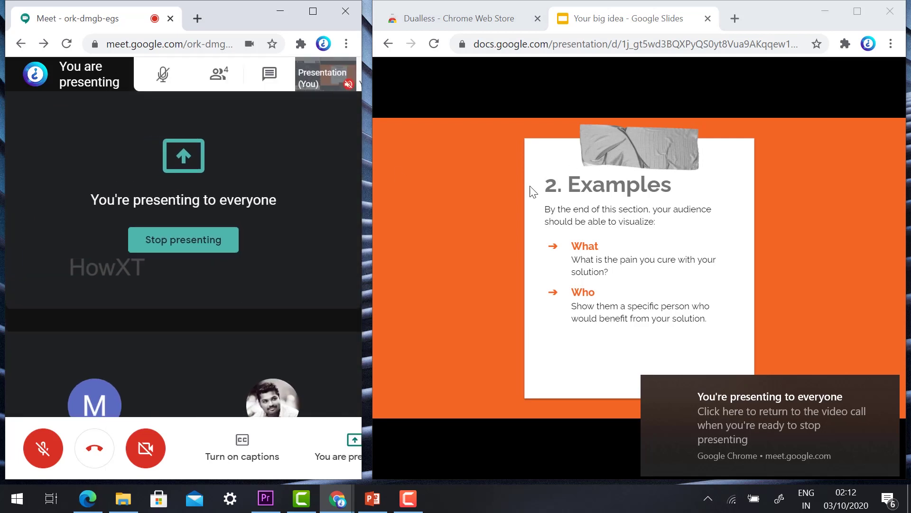
Step: Advance via 'Meet Marcos.' to slide 11, 'Then, Marcos discovered Google Translate'
{"action": "left_click", "coordinate": [612, 204]}
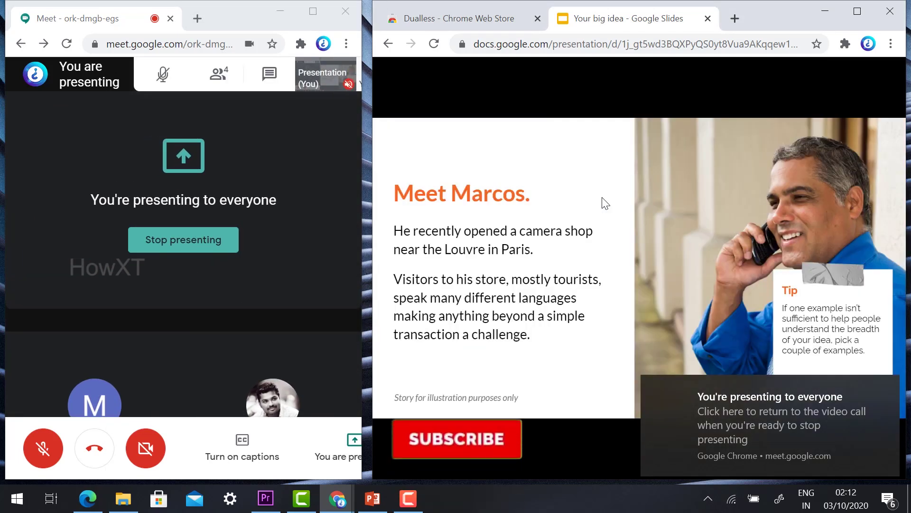
{"action": "left_click", "coordinate": [658, 322]}
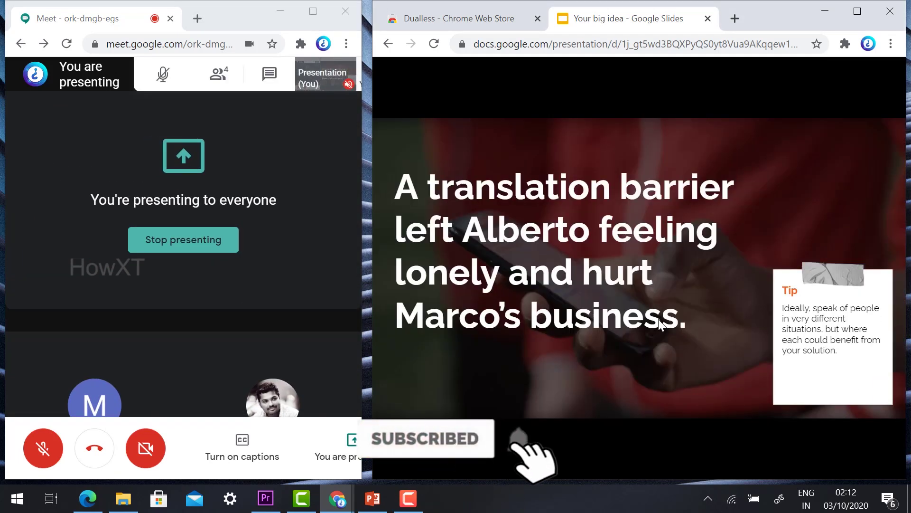
{"action": "left_click", "coordinate": [659, 319]}
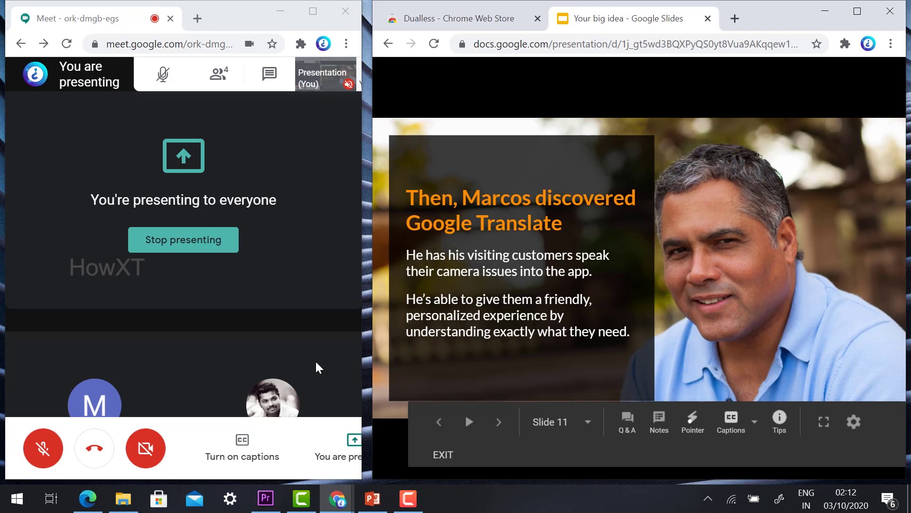
{"action": "left_click", "coordinate": [338, 446]}
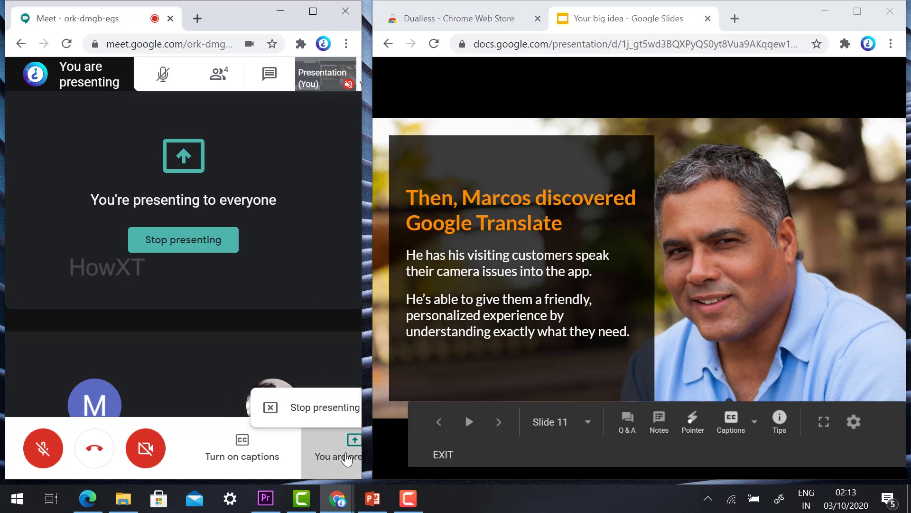
Step: Stop presenting, then share only the 'Your big idea - Google Slides' window
{"action": "left_click", "coordinate": [289, 390]}
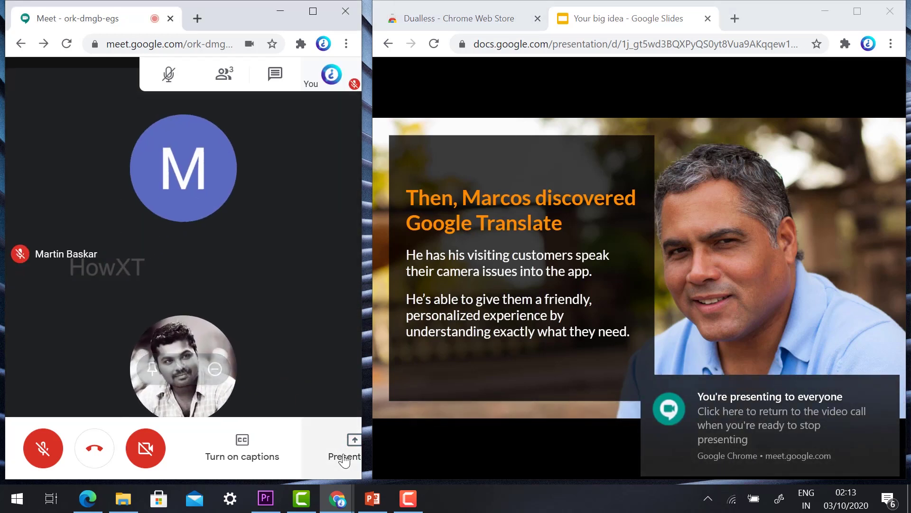
{"action": "left_click", "coordinate": [344, 457]}
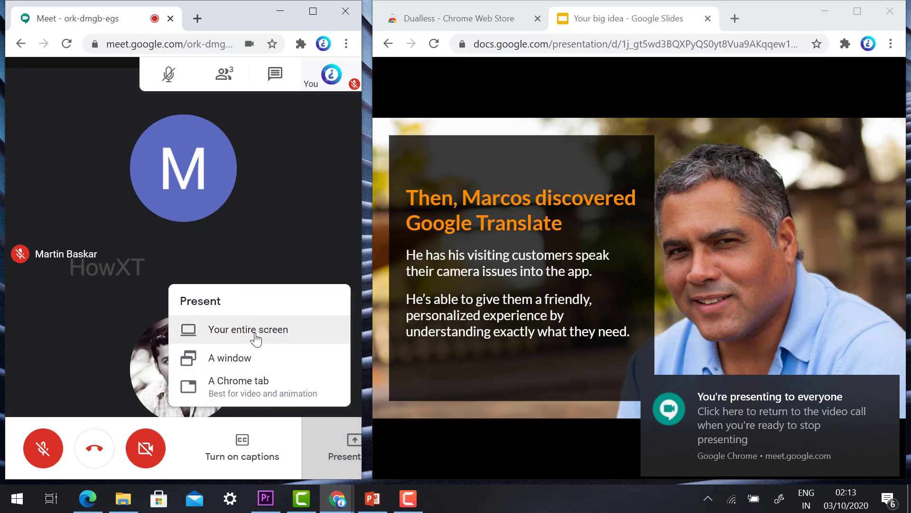
{"action": "left_click", "coordinate": [247, 363]}
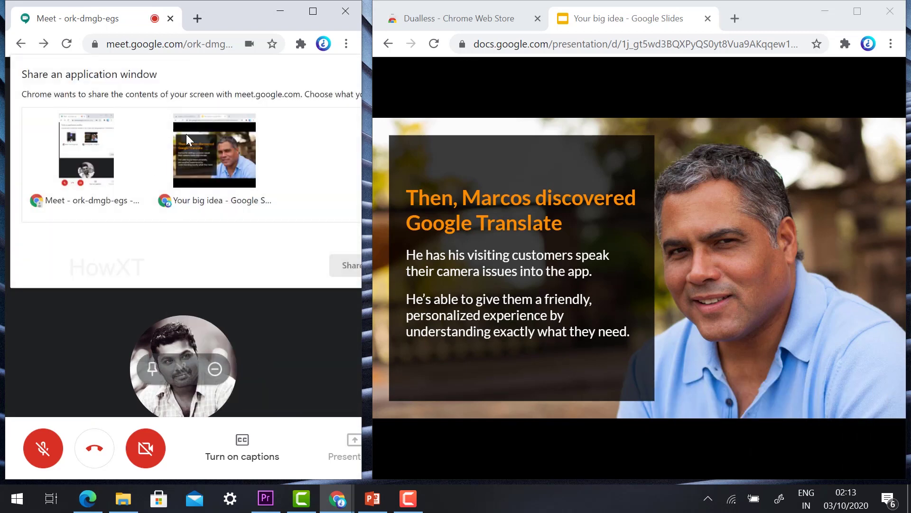
{"action": "left_click", "coordinate": [215, 136]}
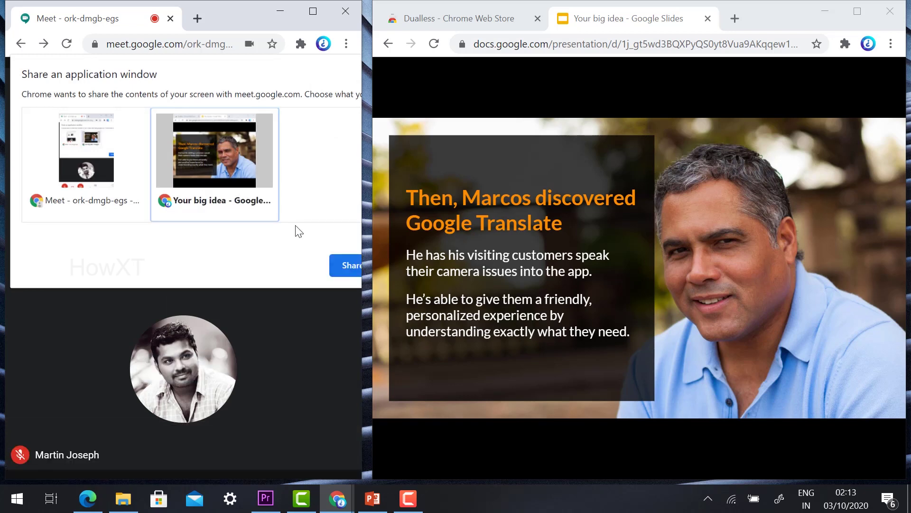
{"action": "left_click", "coordinate": [337, 265]}
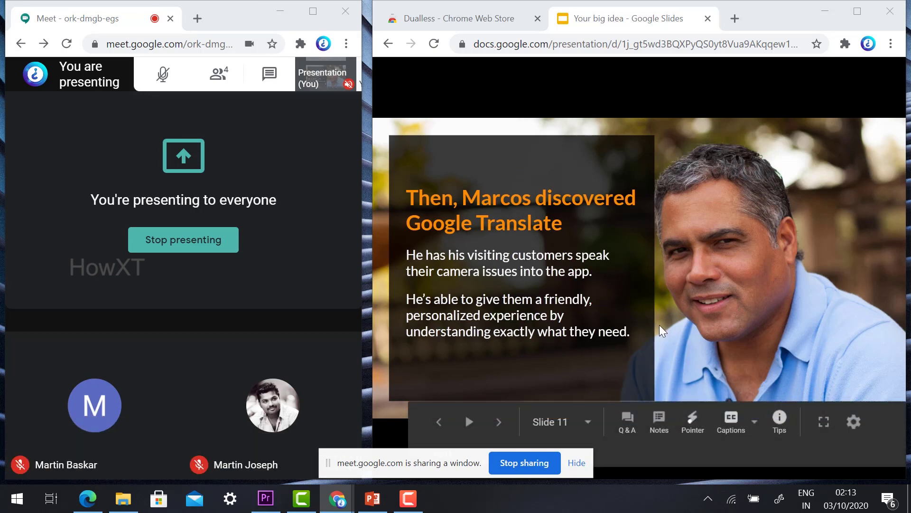
Step: Step the slideshow back to slide 9, 'Meet Marcos.', and return to the Meet call
{"action": "left_click", "coordinate": [498, 422]}
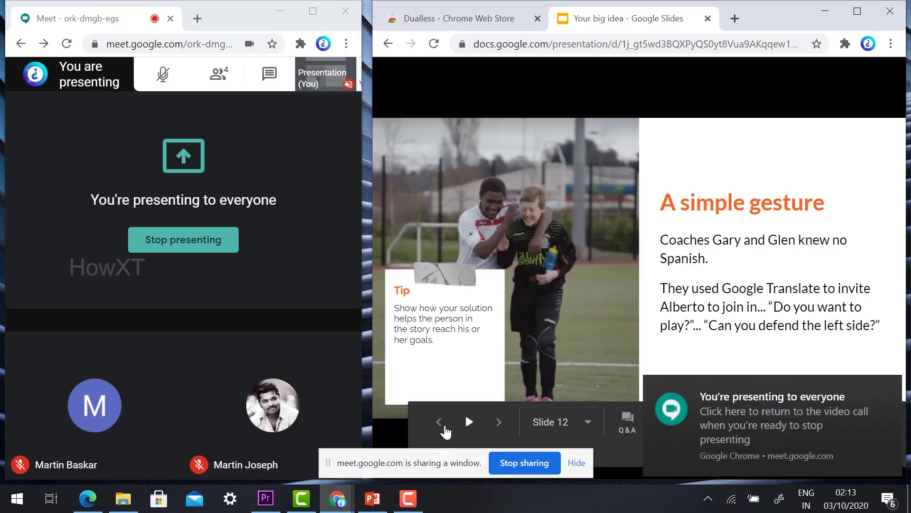
{"action": "left_click", "coordinate": [439, 422]}
{"action": "left_click", "coordinate": [438, 427]}
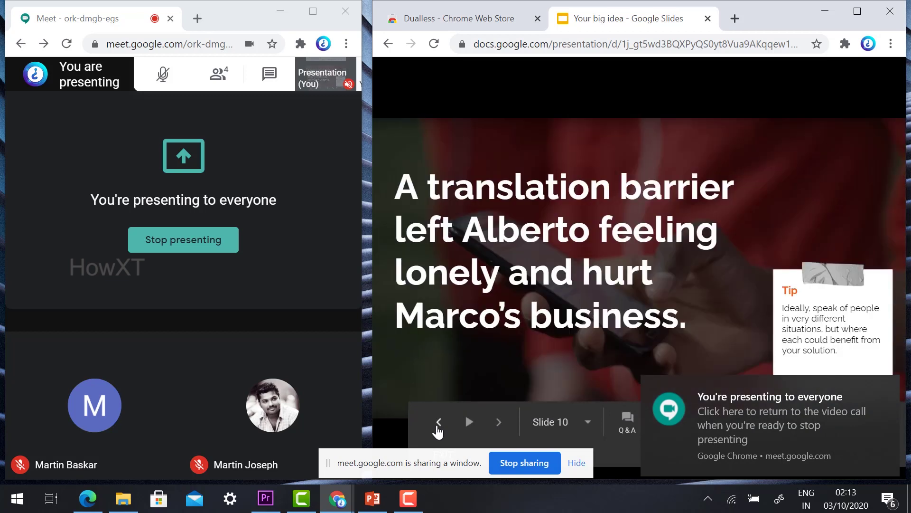
{"action": "left_click", "coordinate": [437, 427]}
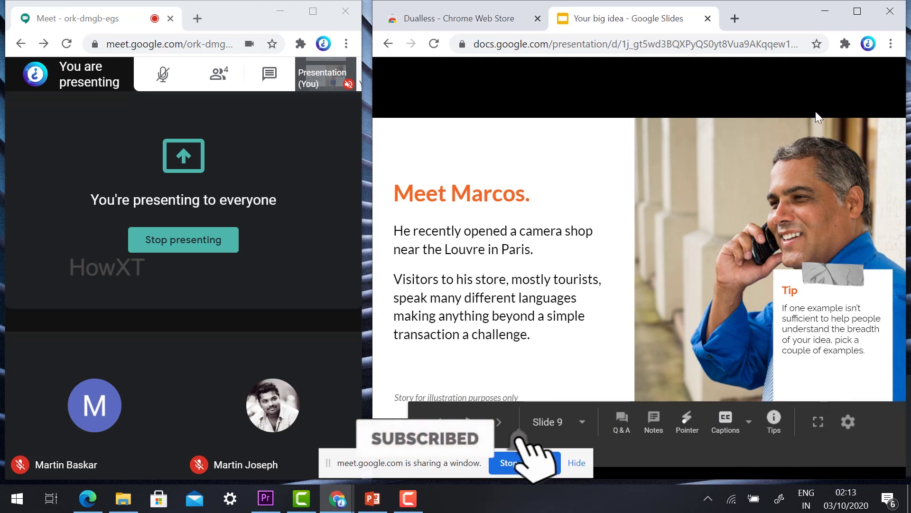
{"action": "left_click", "coordinate": [332, 434]}
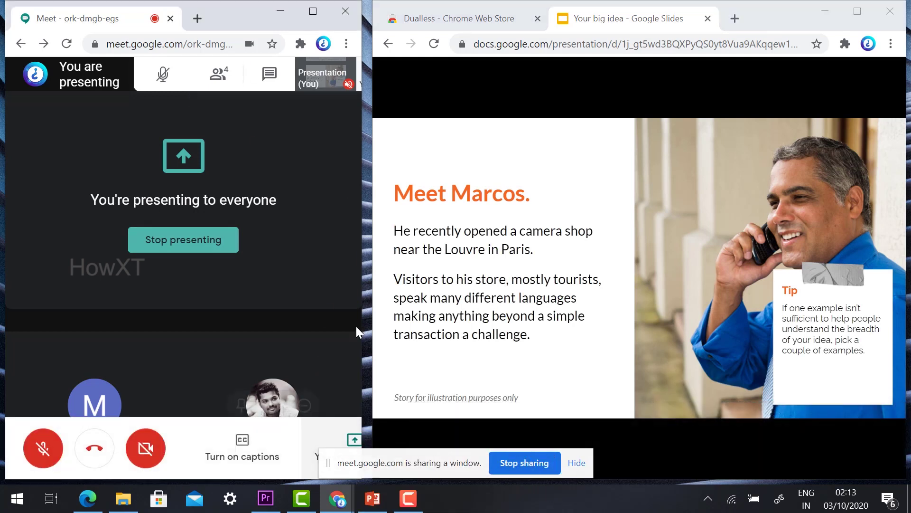
{"action": "left_click", "coordinate": [353, 440]}
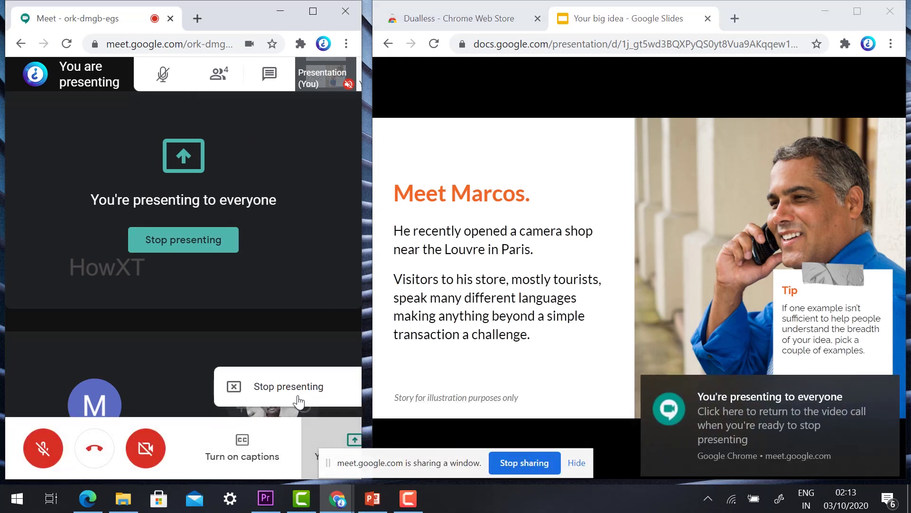
Step: Stop presenting and re-share just the Google Slides presentation window
{"action": "left_click", "coordinate": [296, 394]}
{"action": "left_click", "coordinate": [354, 441]}
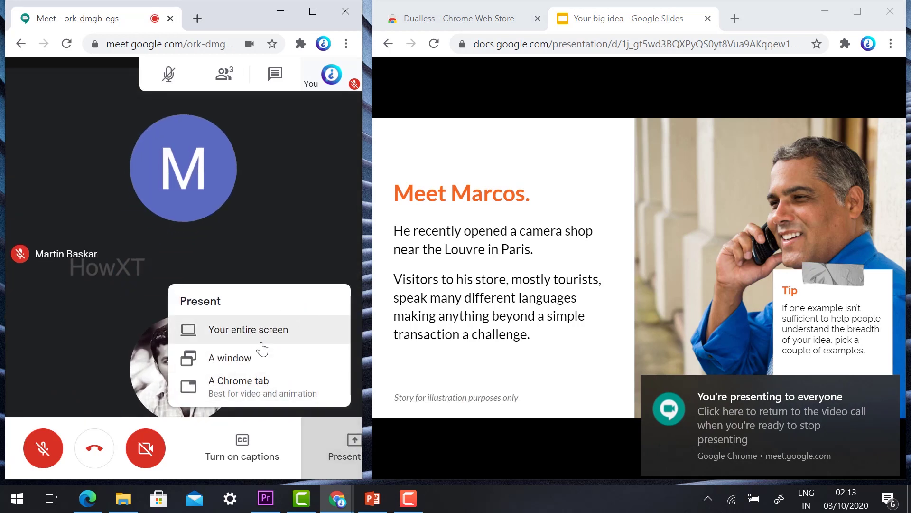
{"action": "left_click", "coordinate": [234, 363]}
{"action": "left_click", "coordinate": [273, 167]}
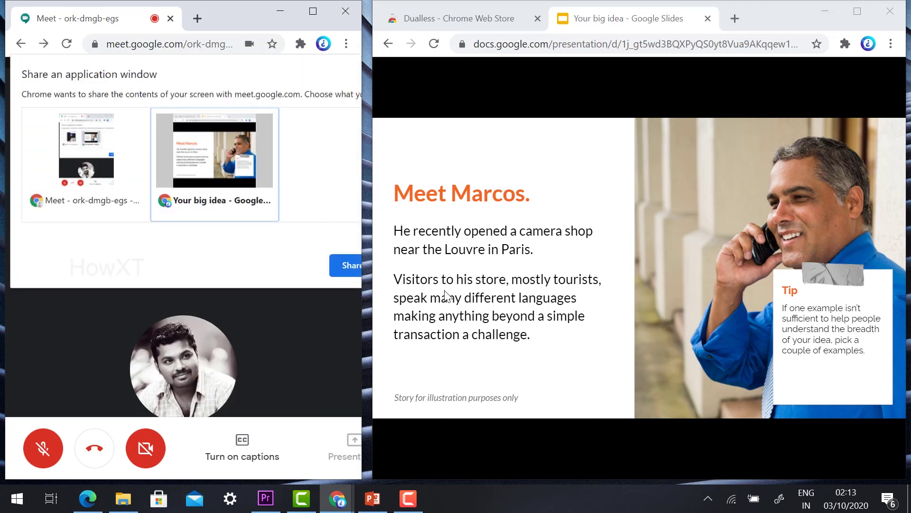
{"action": "left_click", "coordinate": [351, 266]}
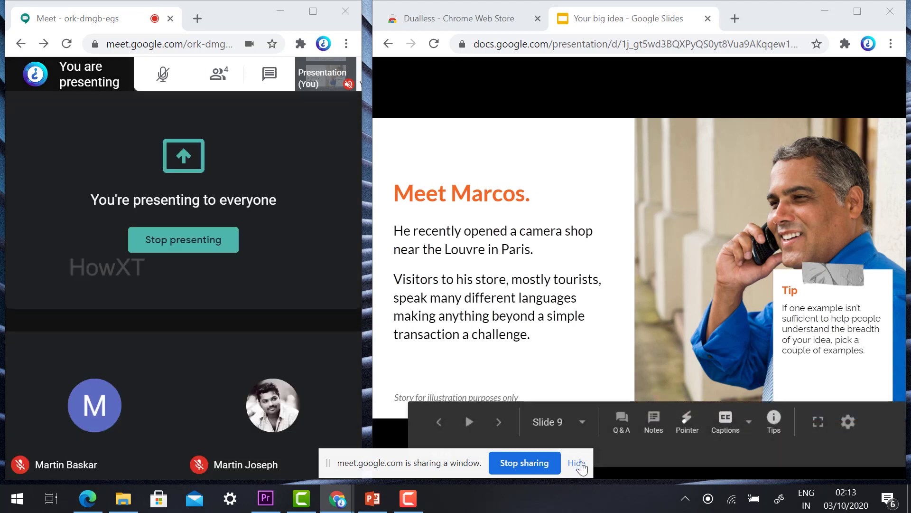
Step: Hide the sharing bar, dismiss the notification, and advance to the translation barrier slide
{"action": "left_click", "coordinate": [576, 463]}
{"action": "left_click", "coordinate": [877, 390]}
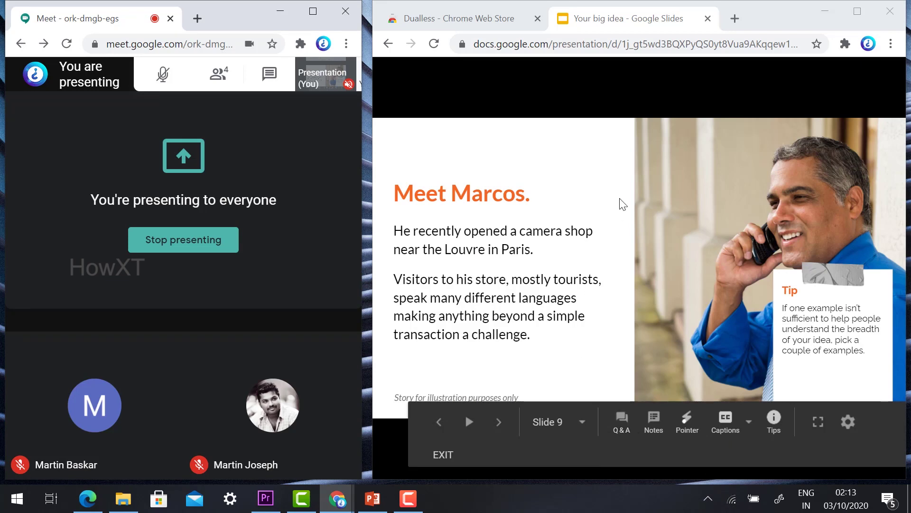
{"action": "left_click", "coordinate": [552, 189]}
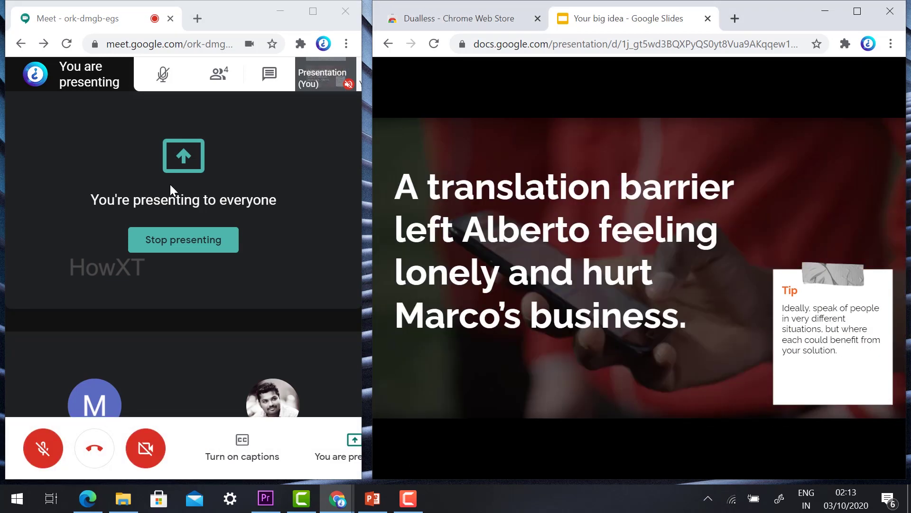